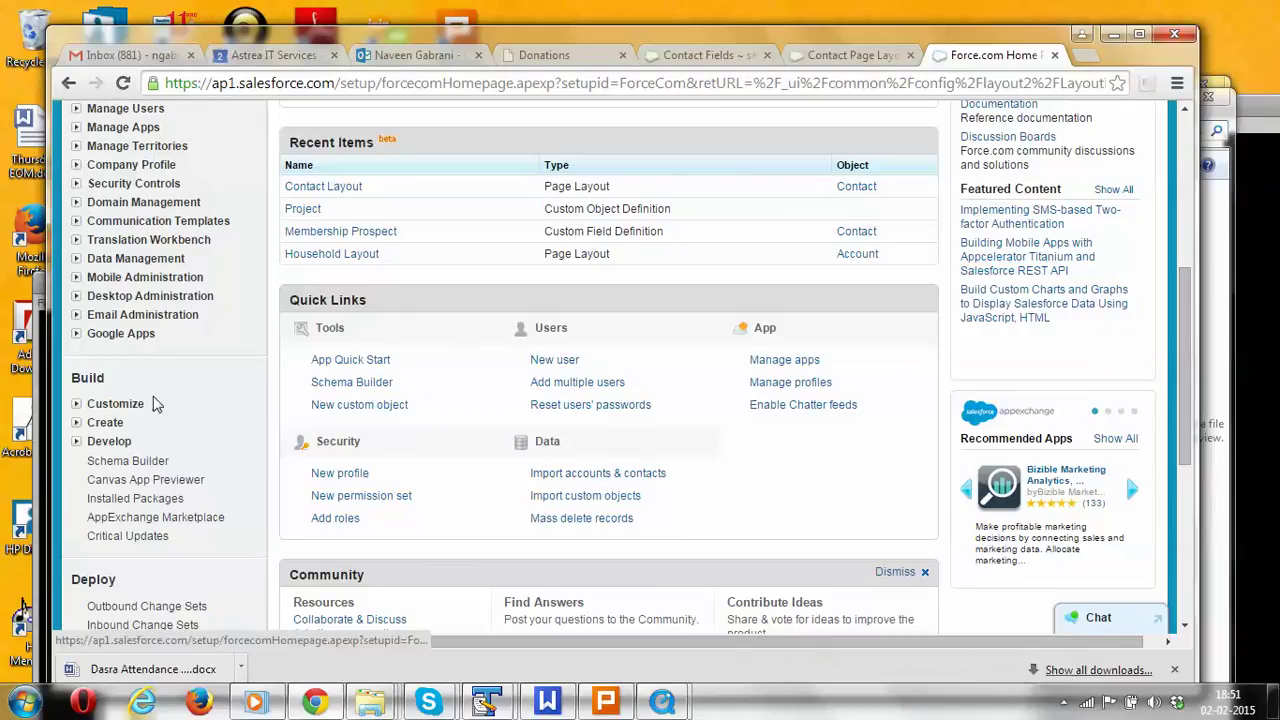
Open the Opportunity record types setup page and review the listed record types
{"action": "left_click", "coordinate": [76, 405]}
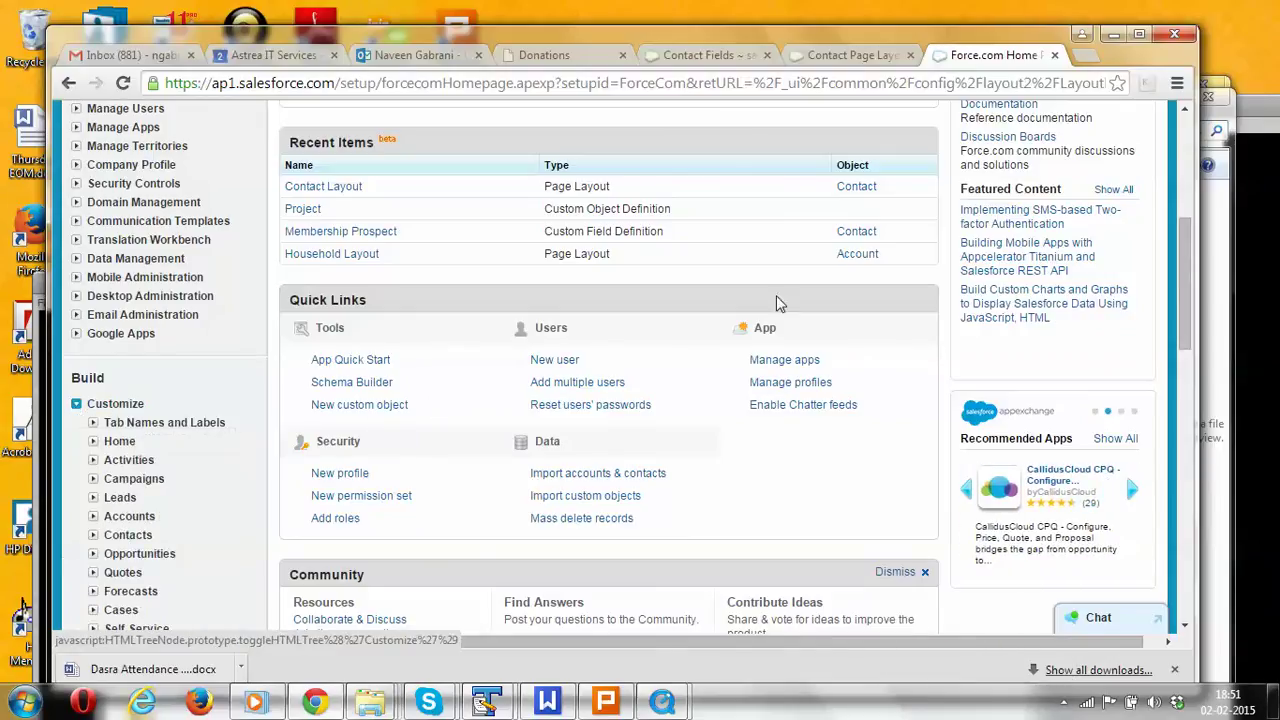
{"action": "left_click_drag", "start_coordinate": [1188, 235], "coordinate": [1190, 286]}
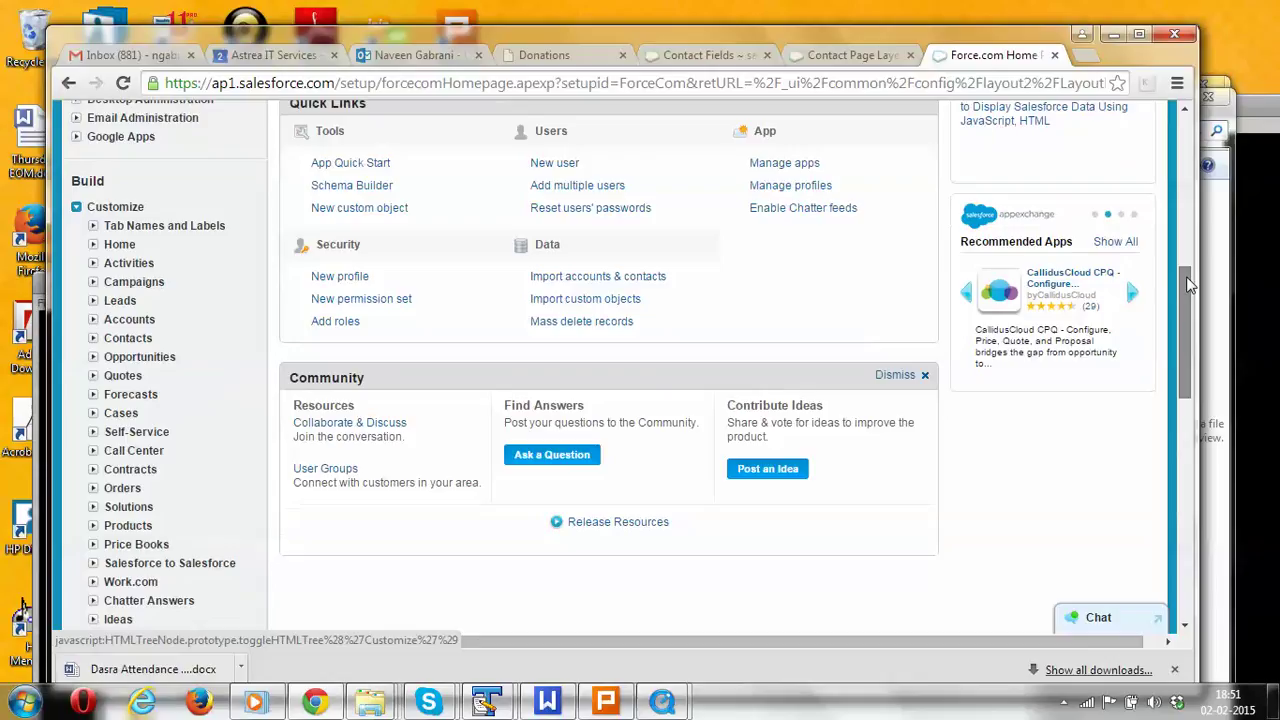
{"action": "left_click", "coordinate": [92, 357]}
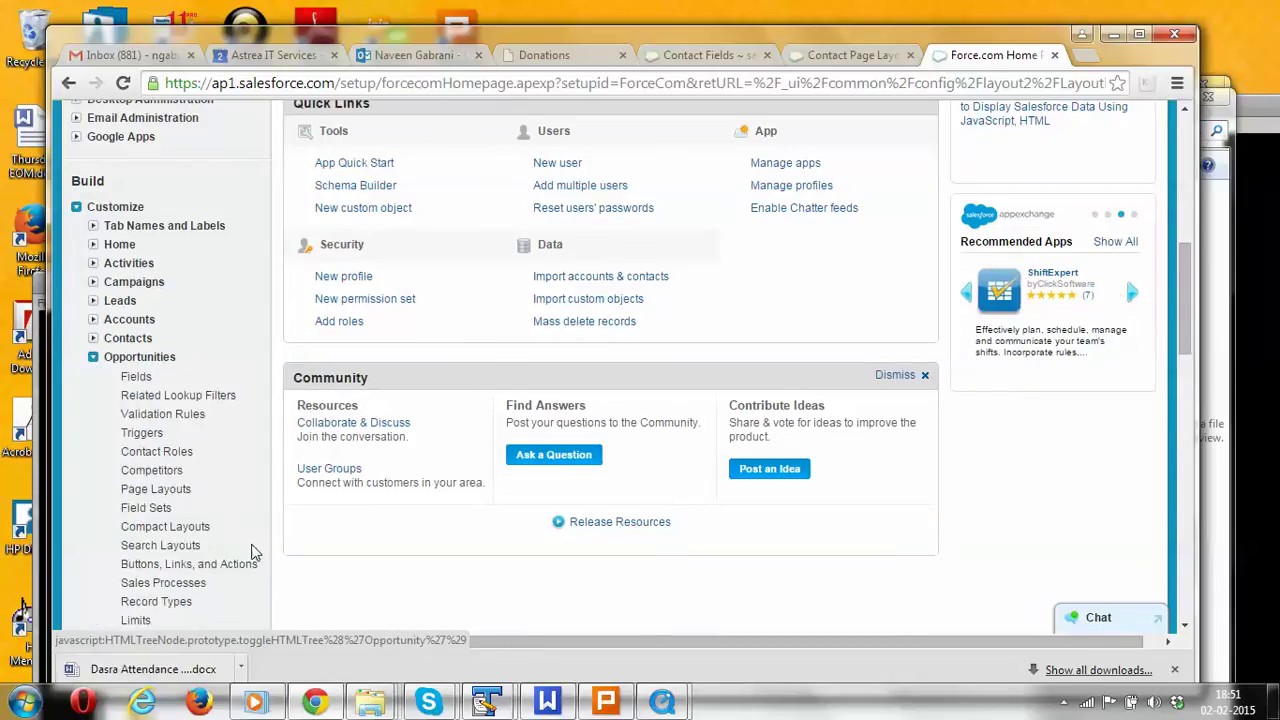
{"action": "left_click", "coordinate": [178, 602]}
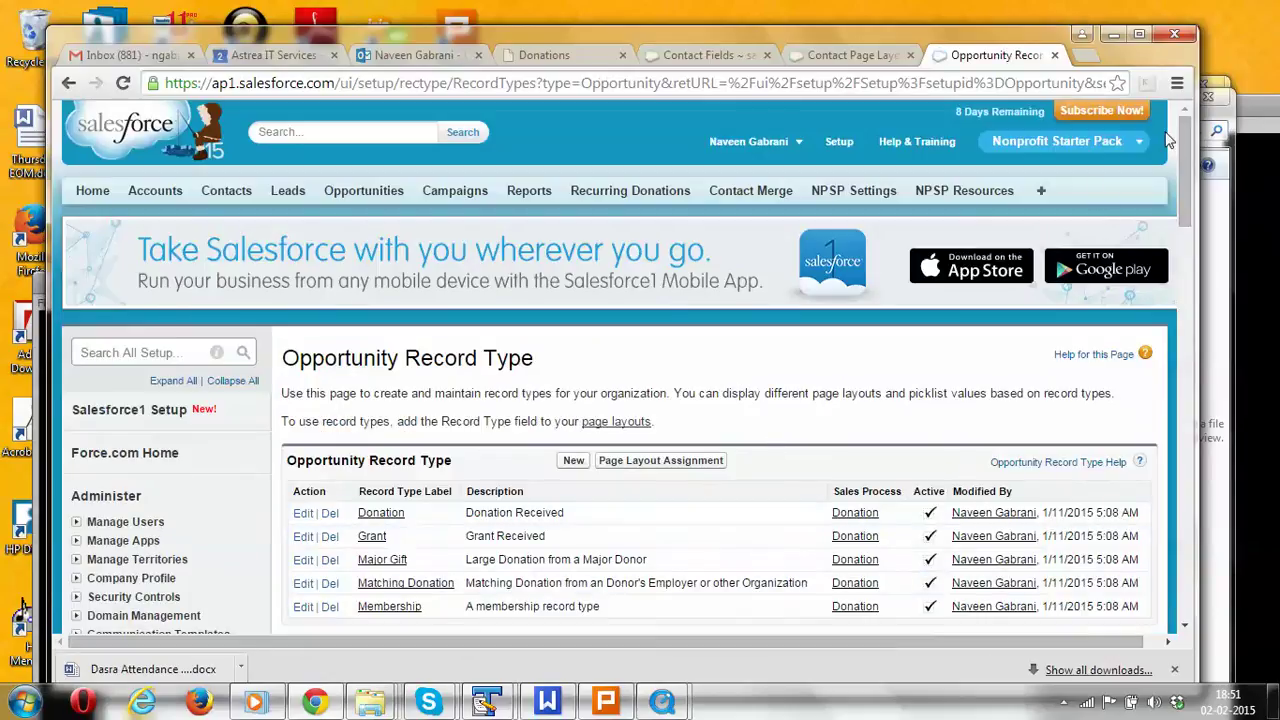
{"action": "scroll", "coordinate": [1187, 160], "scroll_direction": "down", "scroll_amount": 3}
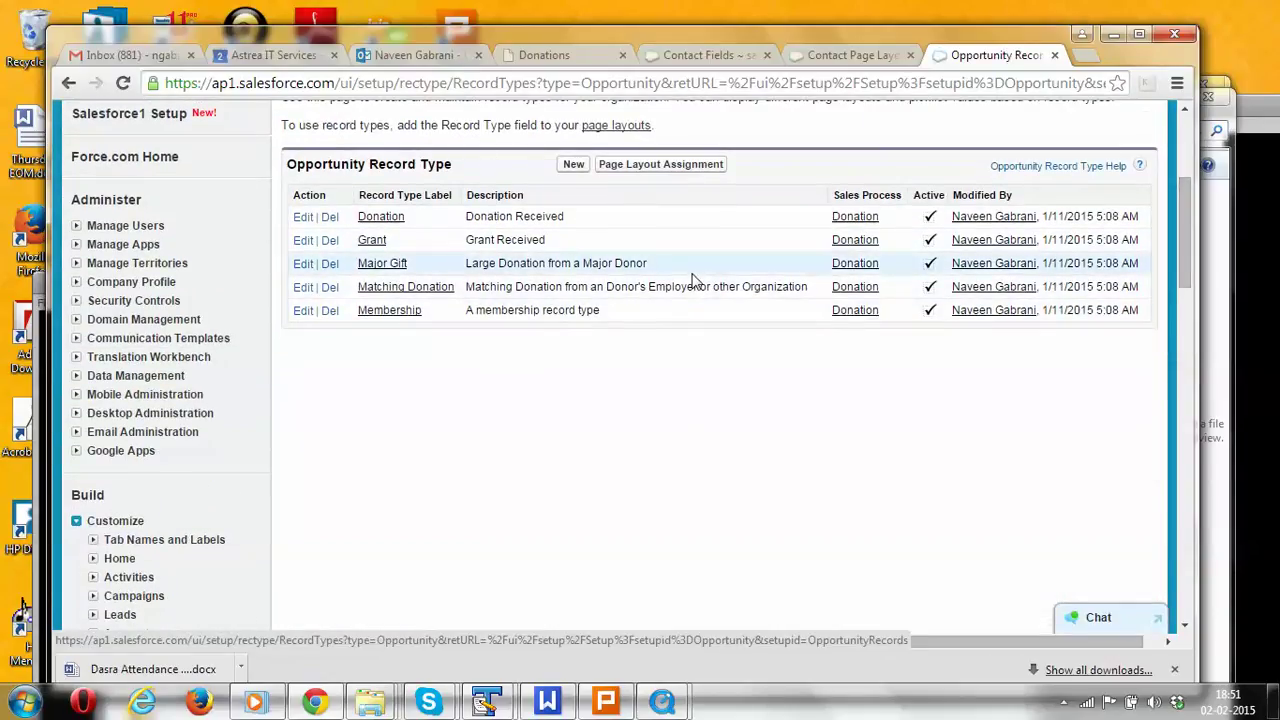
Create a new Opportunity page layout named Test Page Layout, cloned from the existing Donation Layout
{"action": "left_click_drag", "start_coordinate": [1190, 205], "coordinate": [1192, 306]}
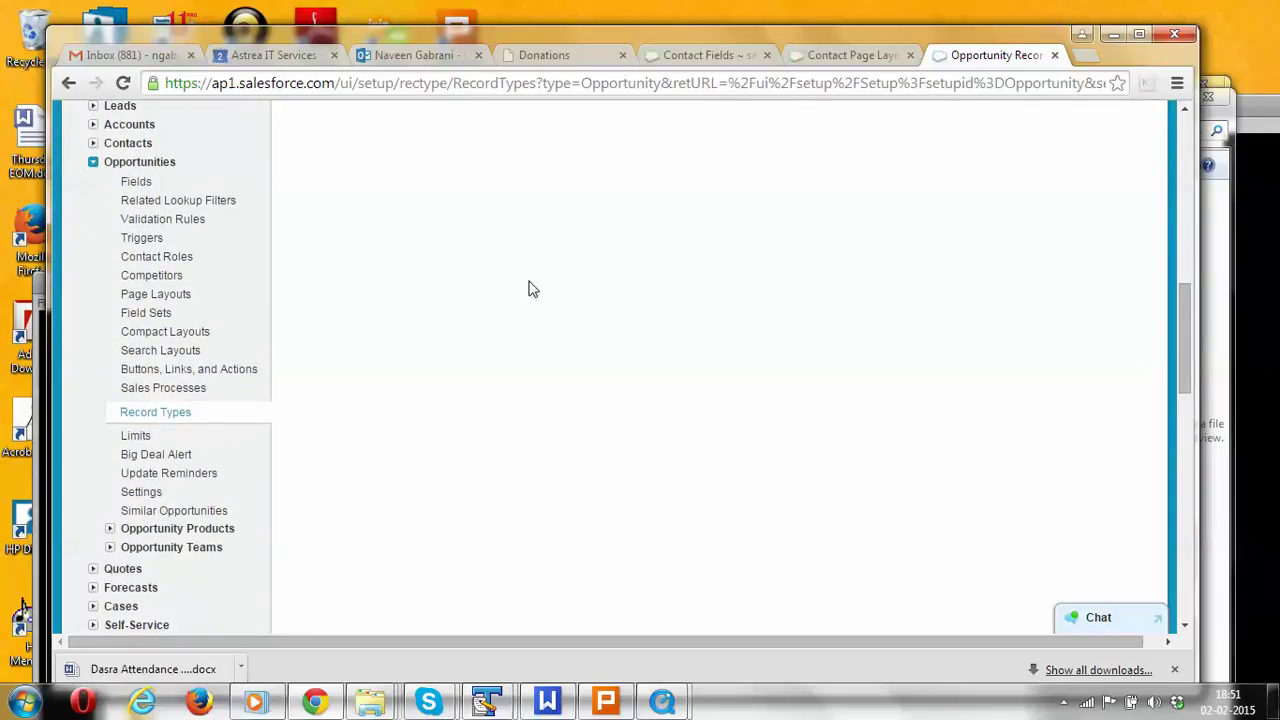
{"action": "left_click", "coordinate": [167, 300]}
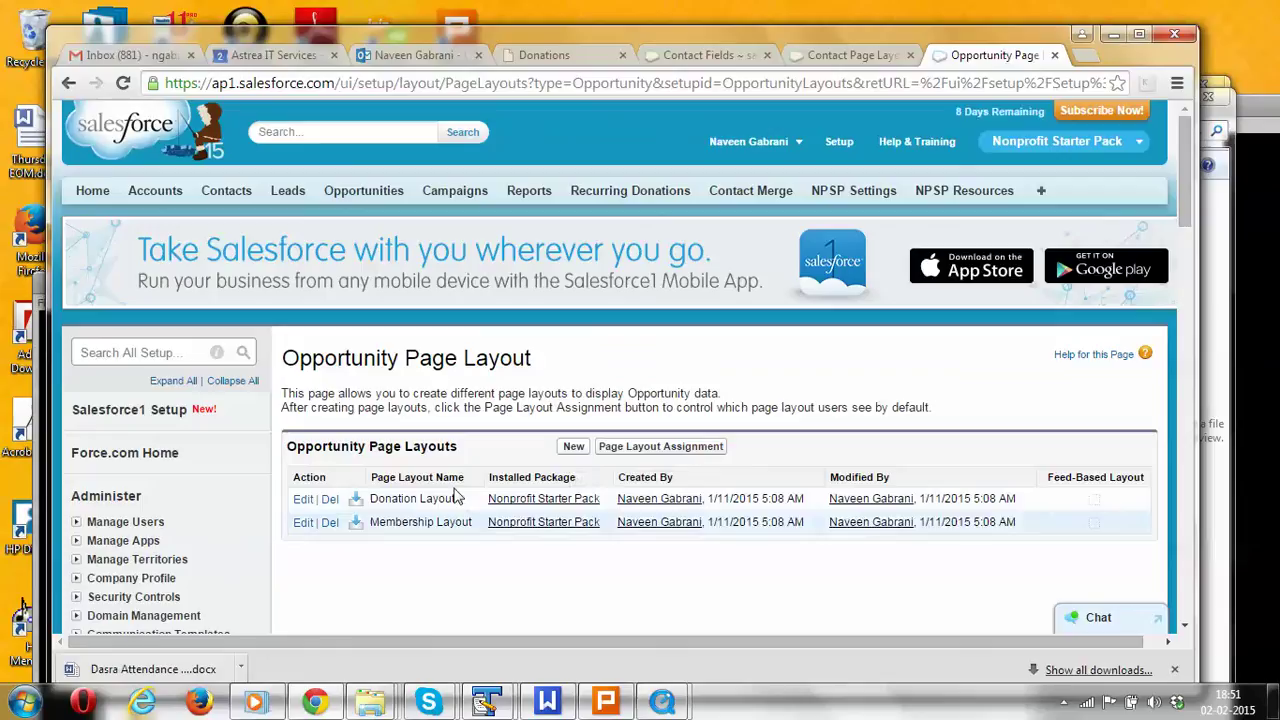
{"action": "left_click", "coordinate": [573, 447]}
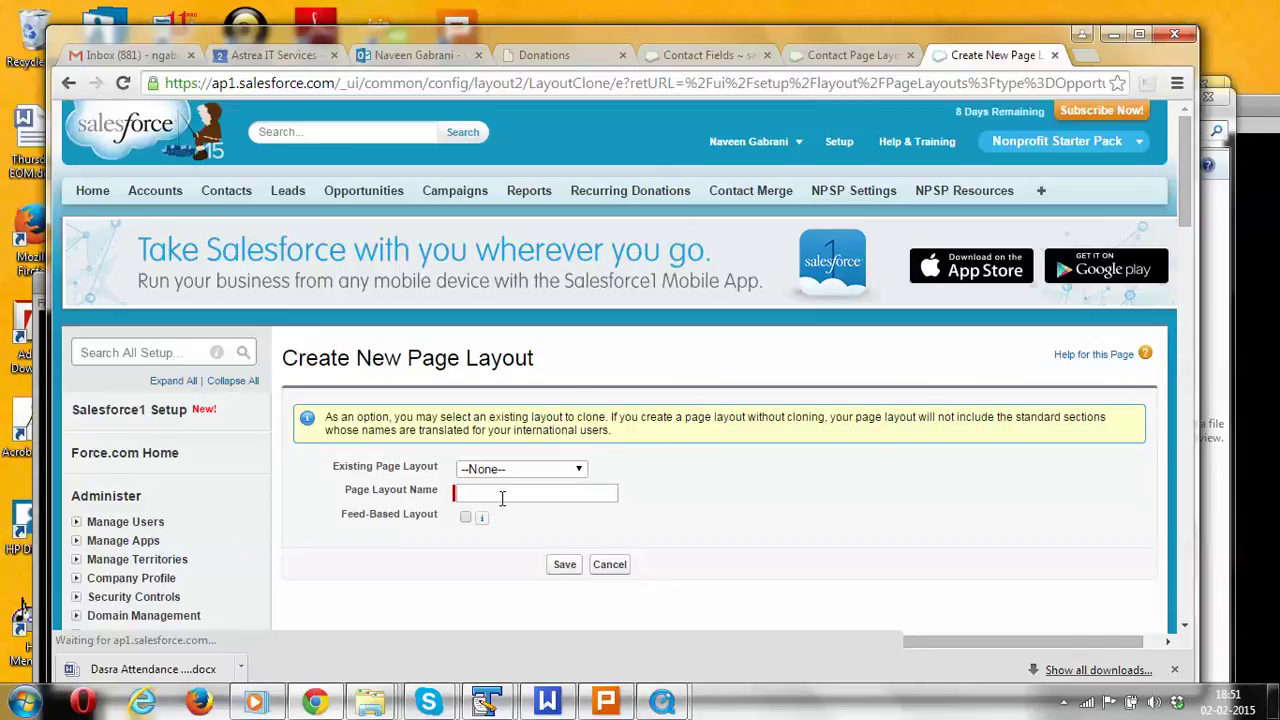
{"action": "left_click", "coordinate": [502, 497]}
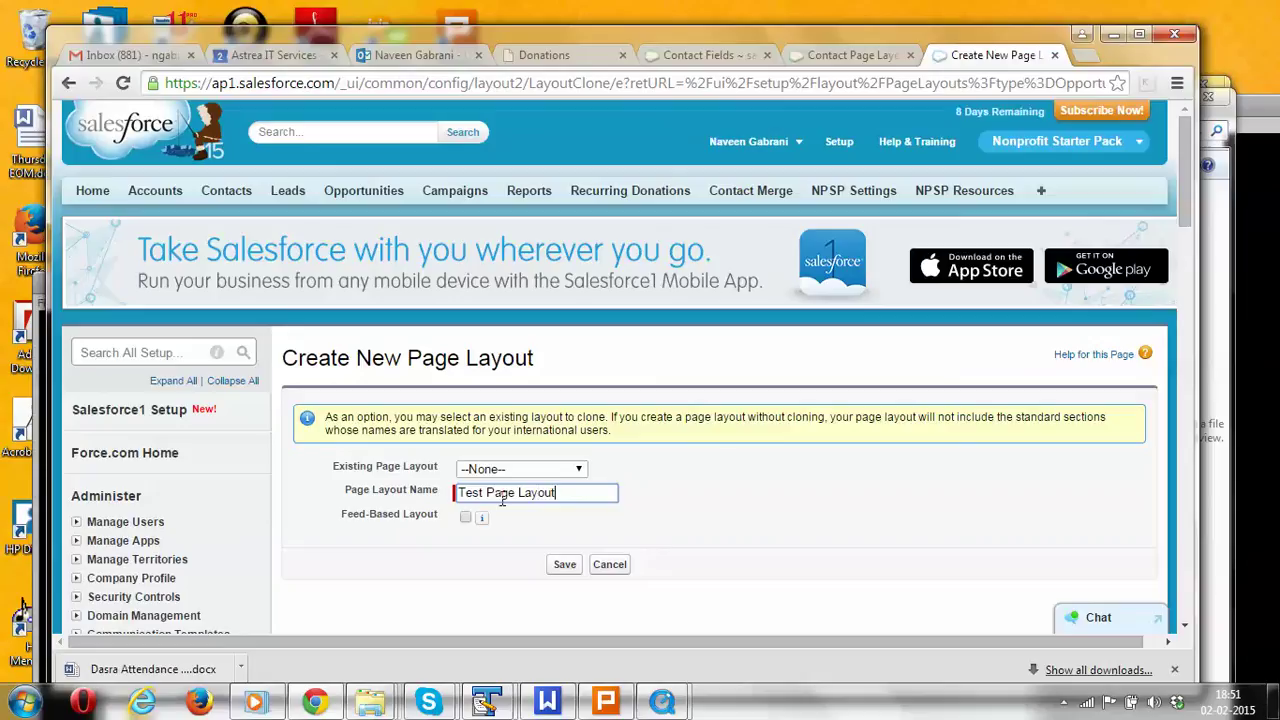
{"action": "left_click", "coordinate": [566, 467]}
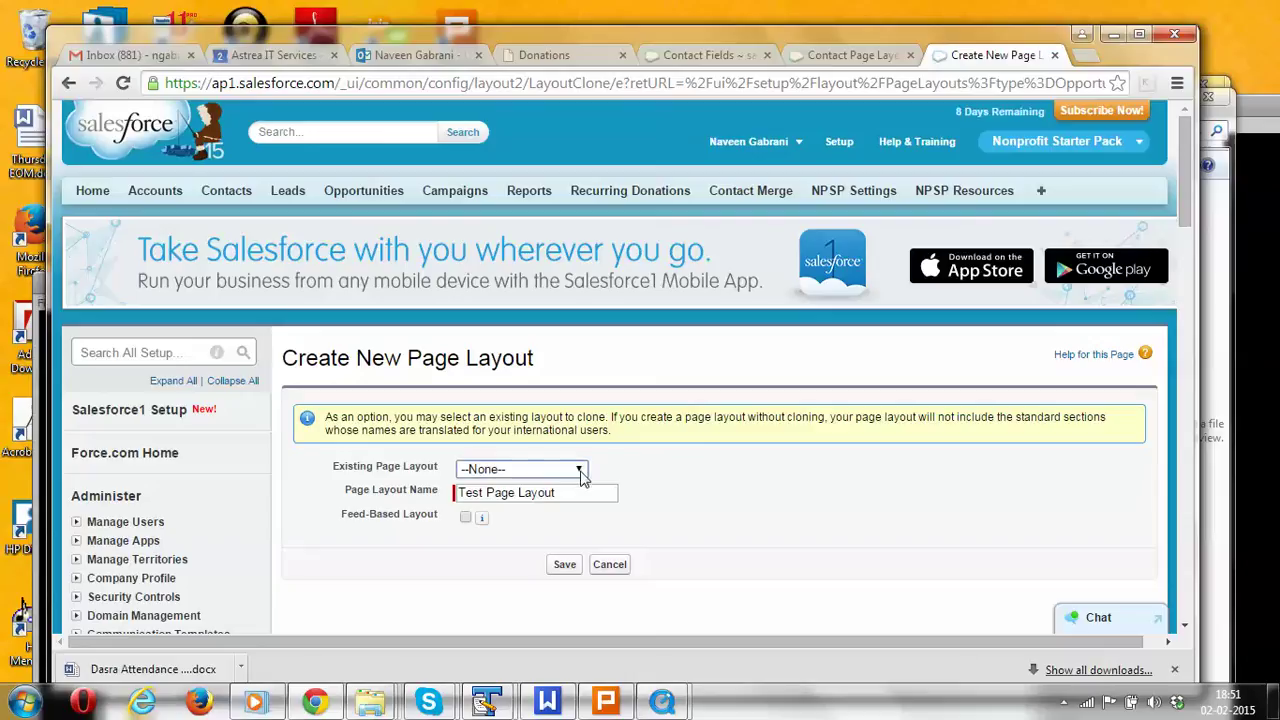
{"action": "left_click", "coordinate": [478, 478]}
{"action": "left_click", "coordinate": [498, 474]}
{"action": "left_click", "coordinate": [513, 477]}
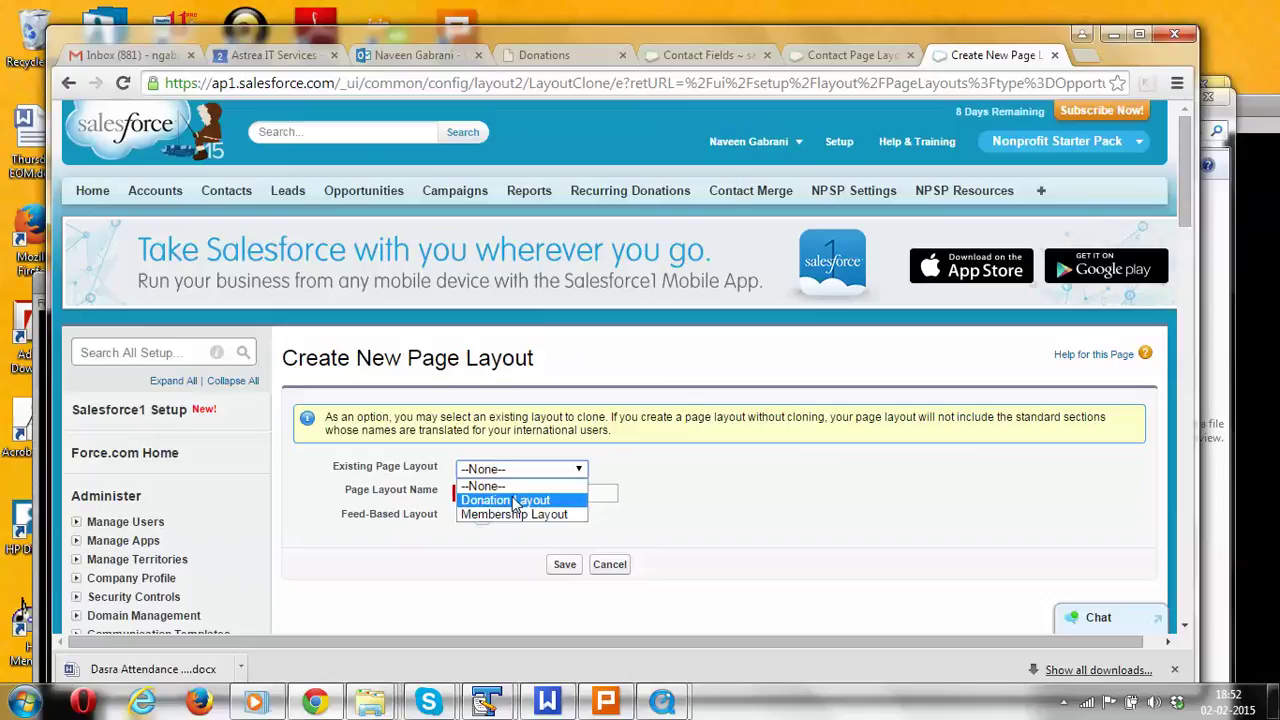
{"action": "left_click", "coordinate": [513, 501]}
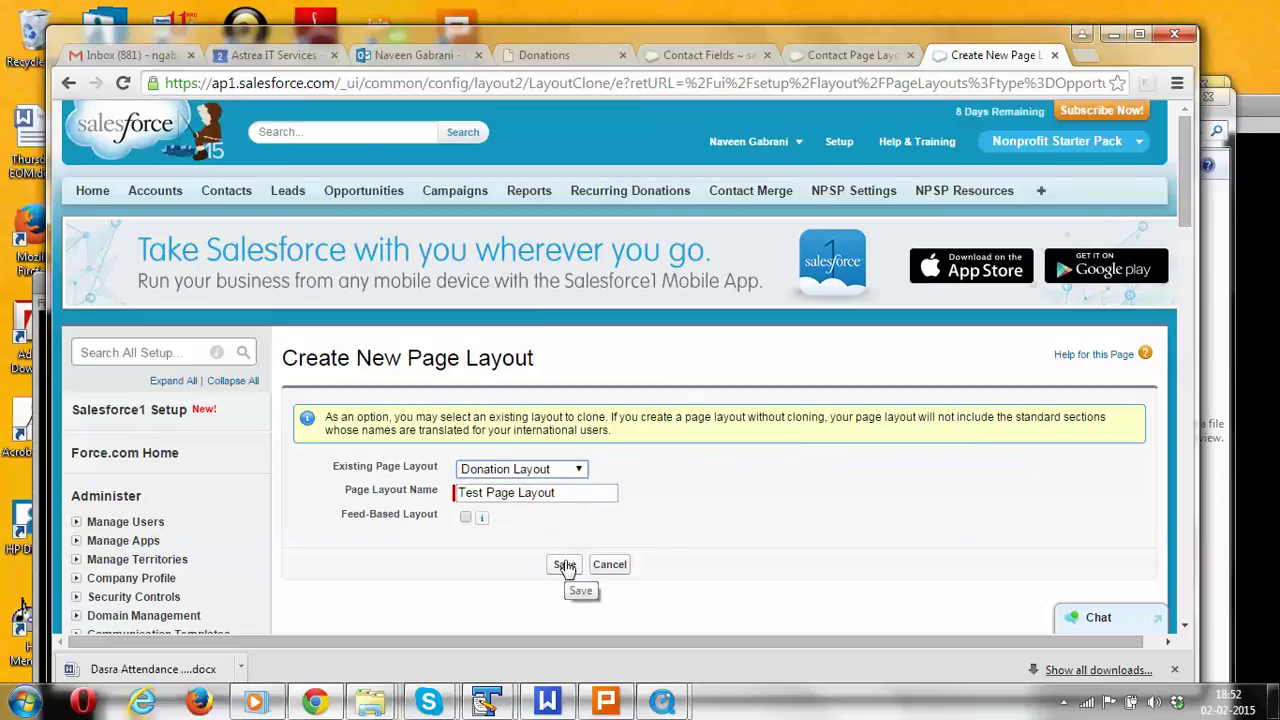
{"action": "left_click", "coordinate": [565, 566]}
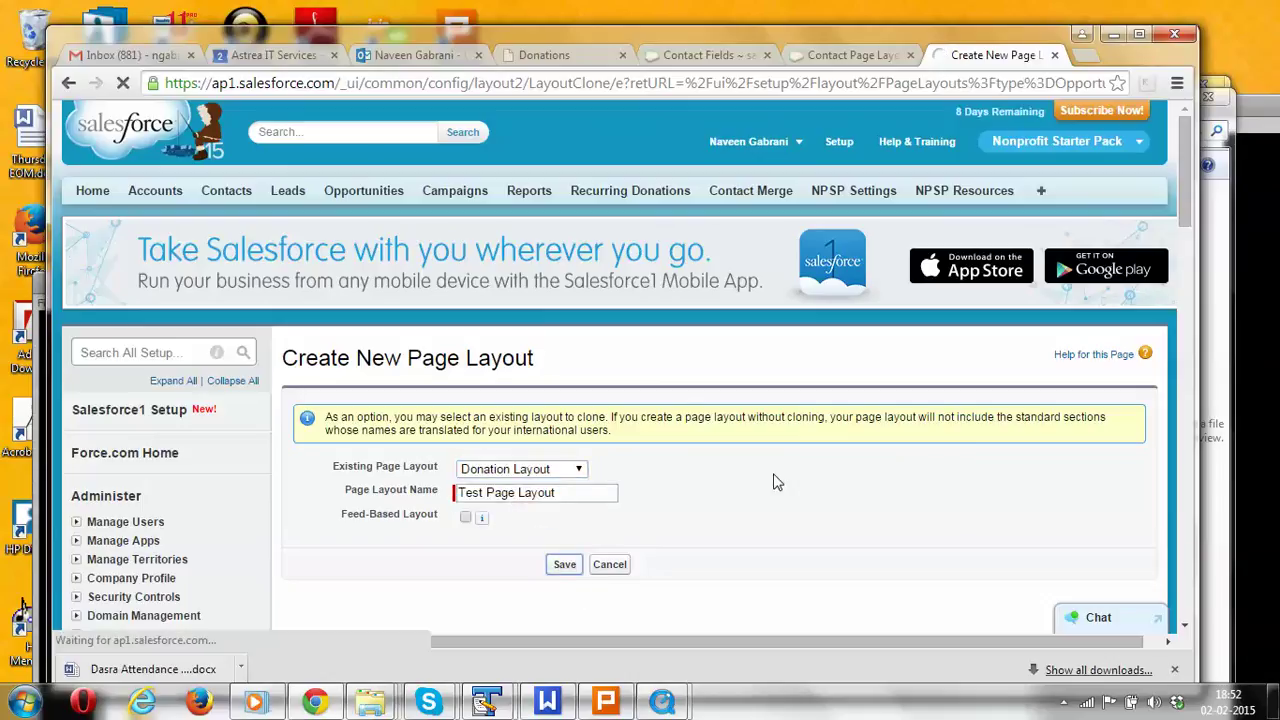
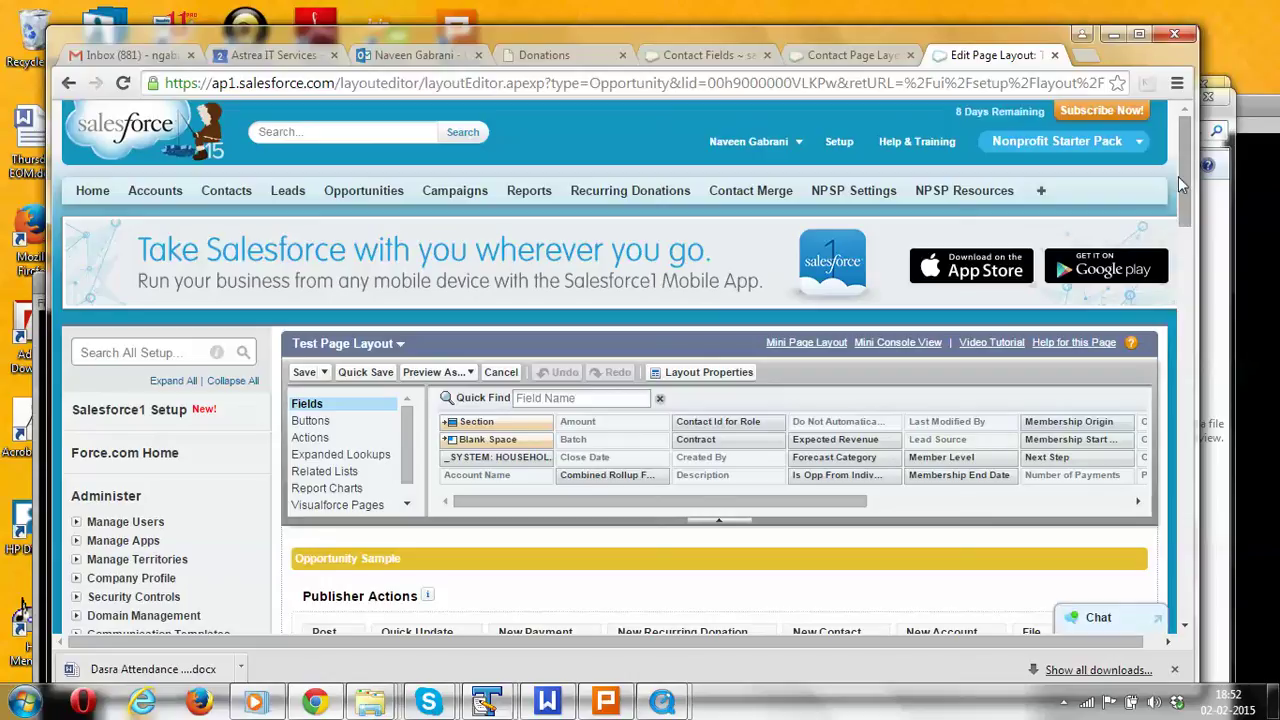
In the Donation Information section, move the Amount field between Probability (%) and Batch, and remove the Recurring Donation field from the layout
{"action": "left_click_drag", "start_coordinate": [1180, 184], "coordinate": [1198, 235]}
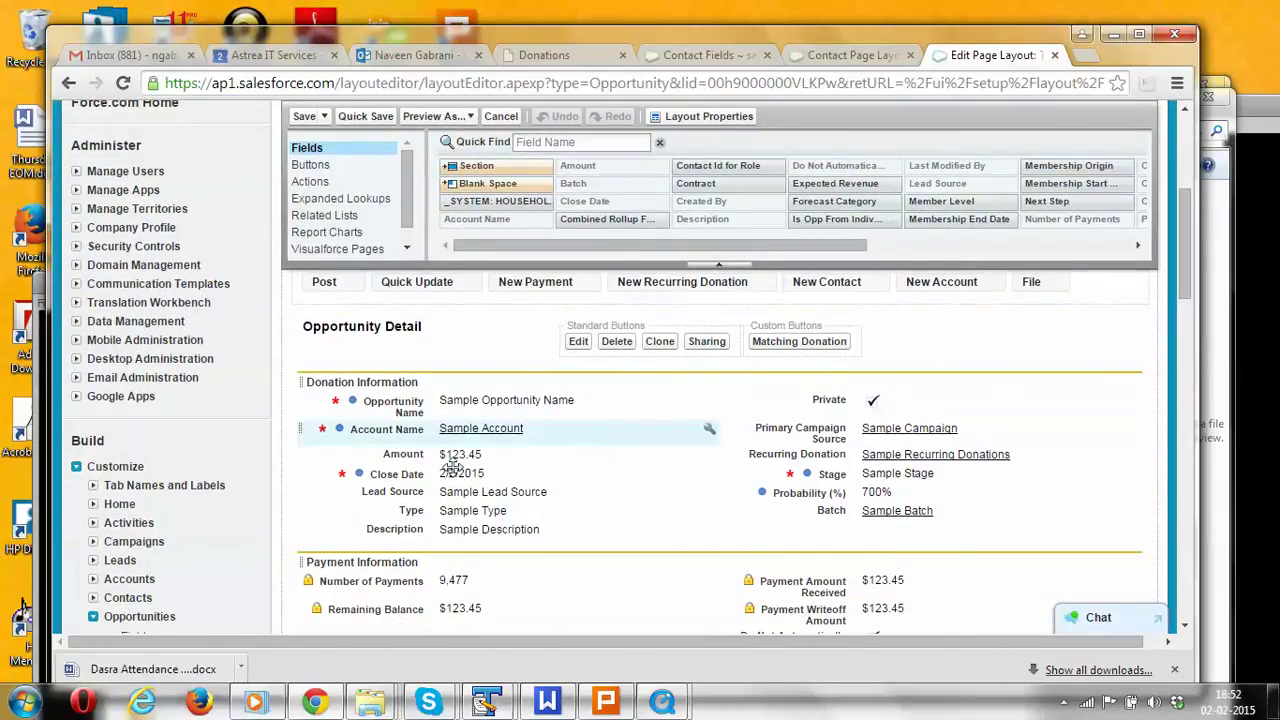
{"action": "left_click_drag", "start_coordinate": [398, 455], "coordinate": [771, 514]}
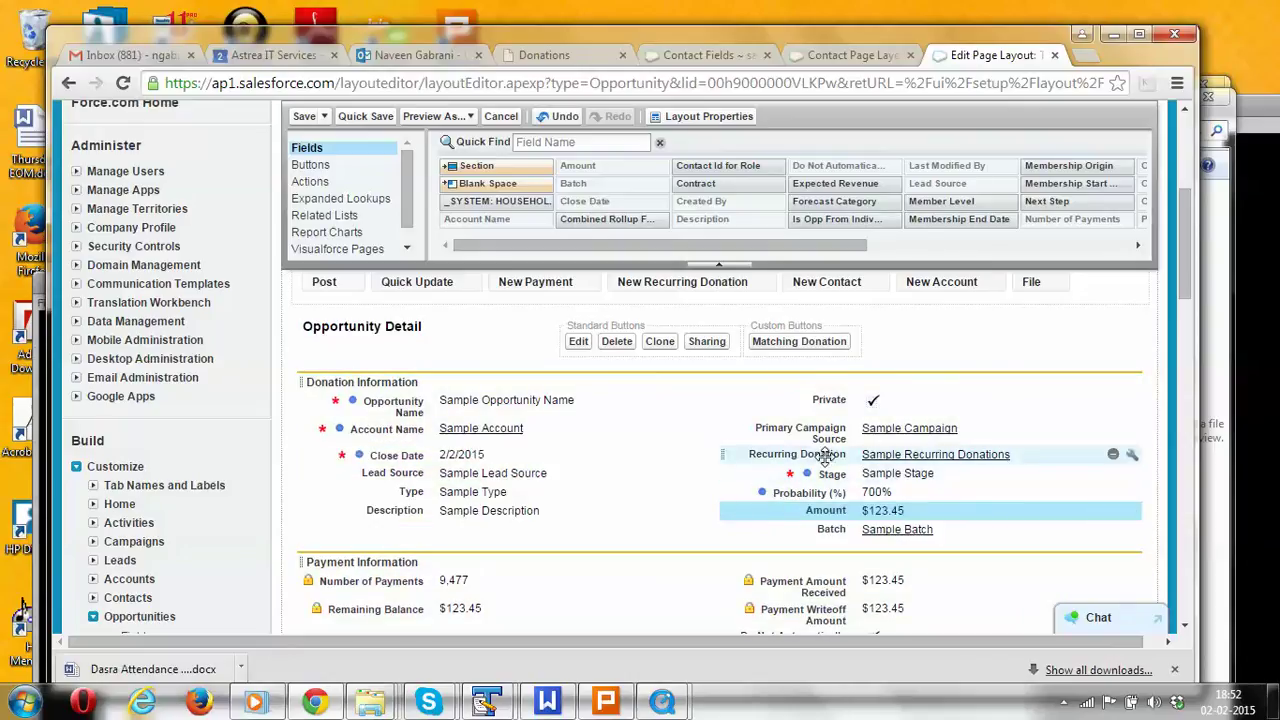
{"action": "left_click_drag", "start_coordinate": [824, 456], "coordinate": [722, 222]}
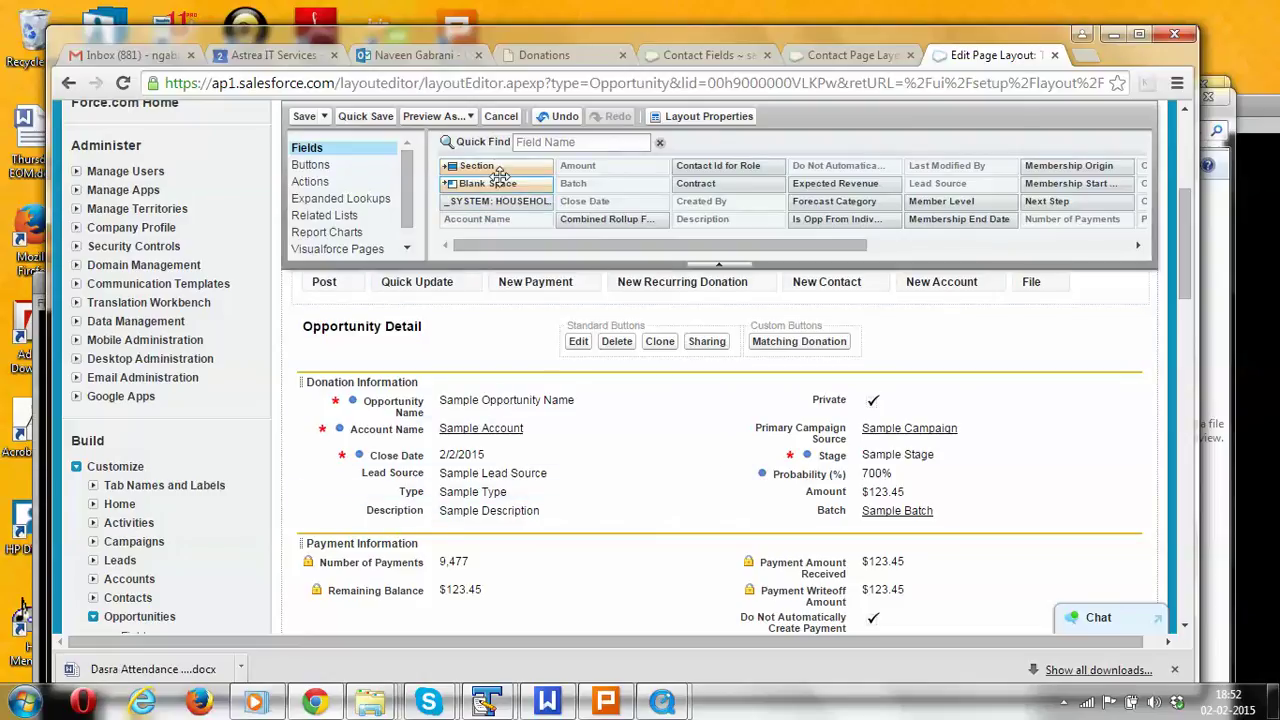
Add a two-column New Section above Payment Information, with Description in its first column and Type in its second, and save the layout
{"action": "left_click_drag", "start_coordinate": [482, 166], "coordinate": [405, 522]}
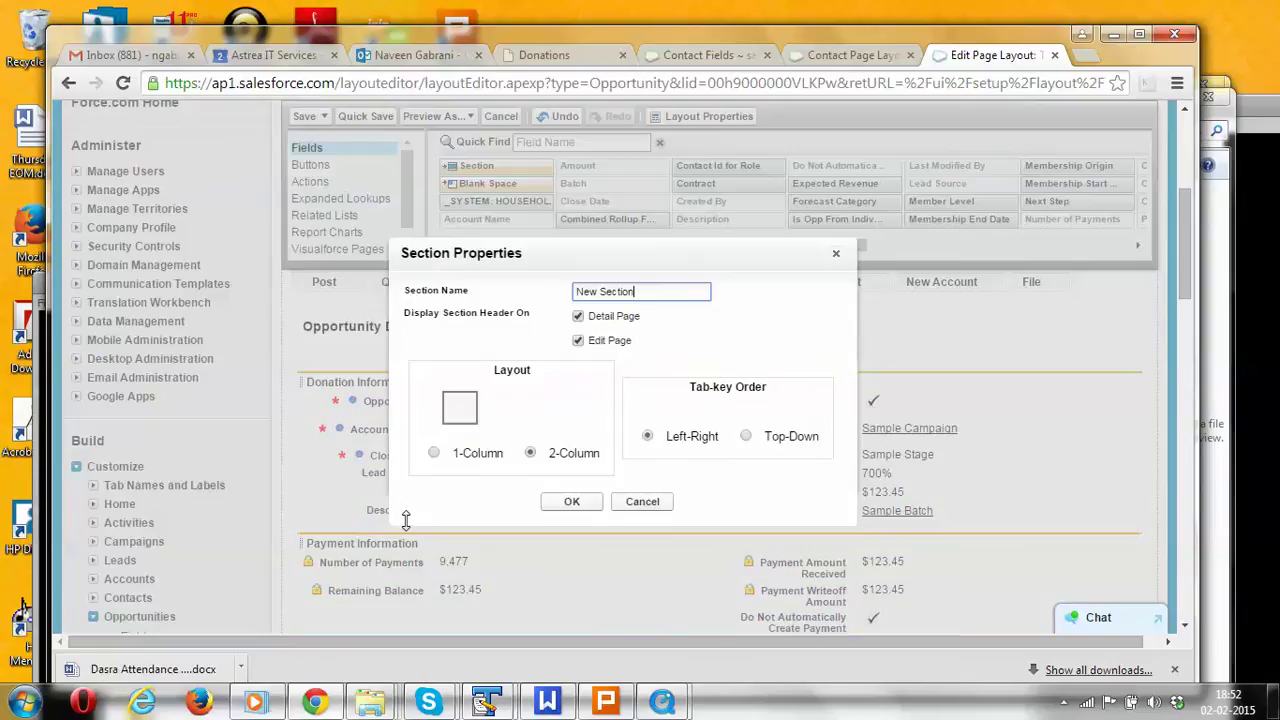
{"action": "left_click", "coordinate": [560, 500]}
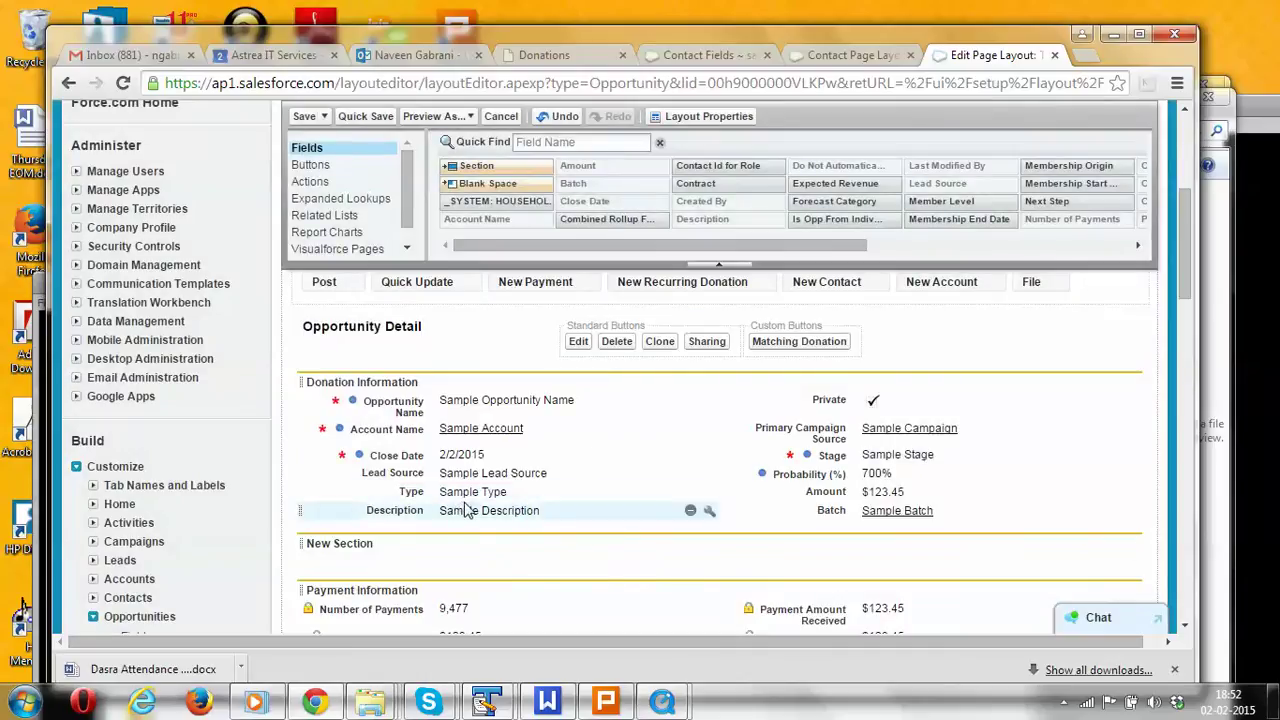
{"action": "left_click_drag", "start_coordinate": [465, 510], "coordinate": [462, 562]}
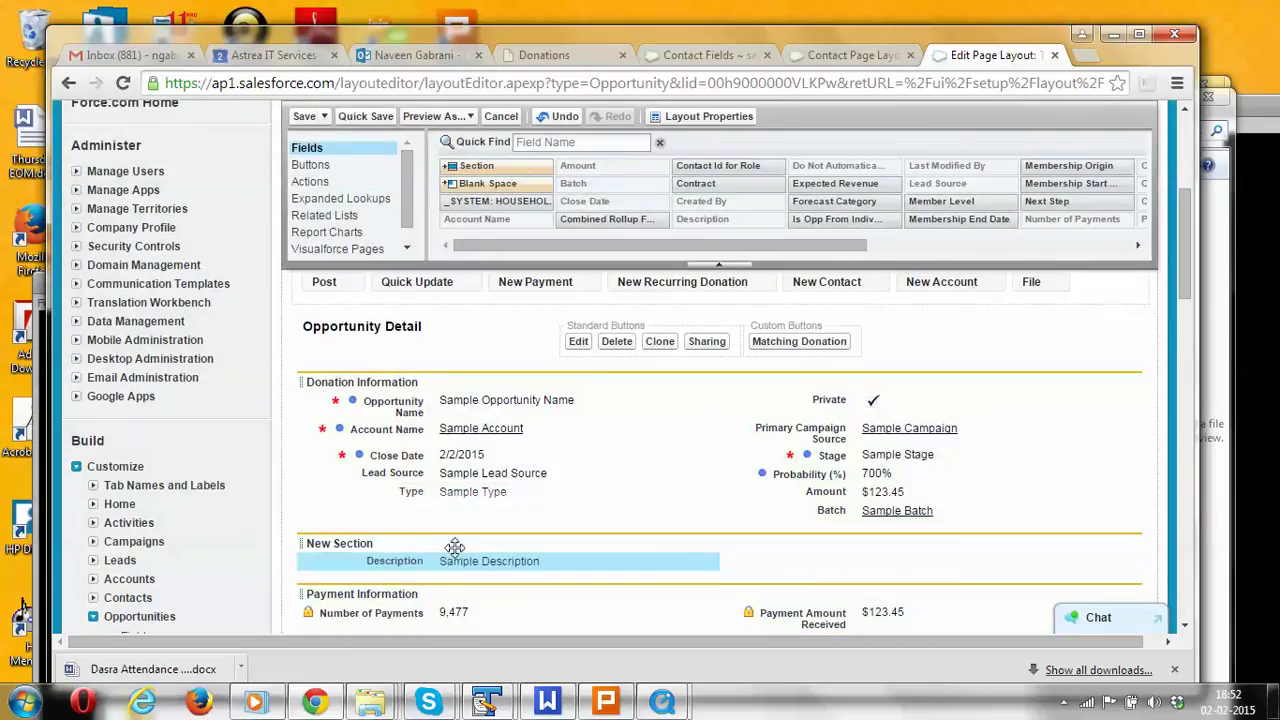
{"action": "left_click_drag", "start_coordinate": [461, 489], "coordinate": [877, 555]}
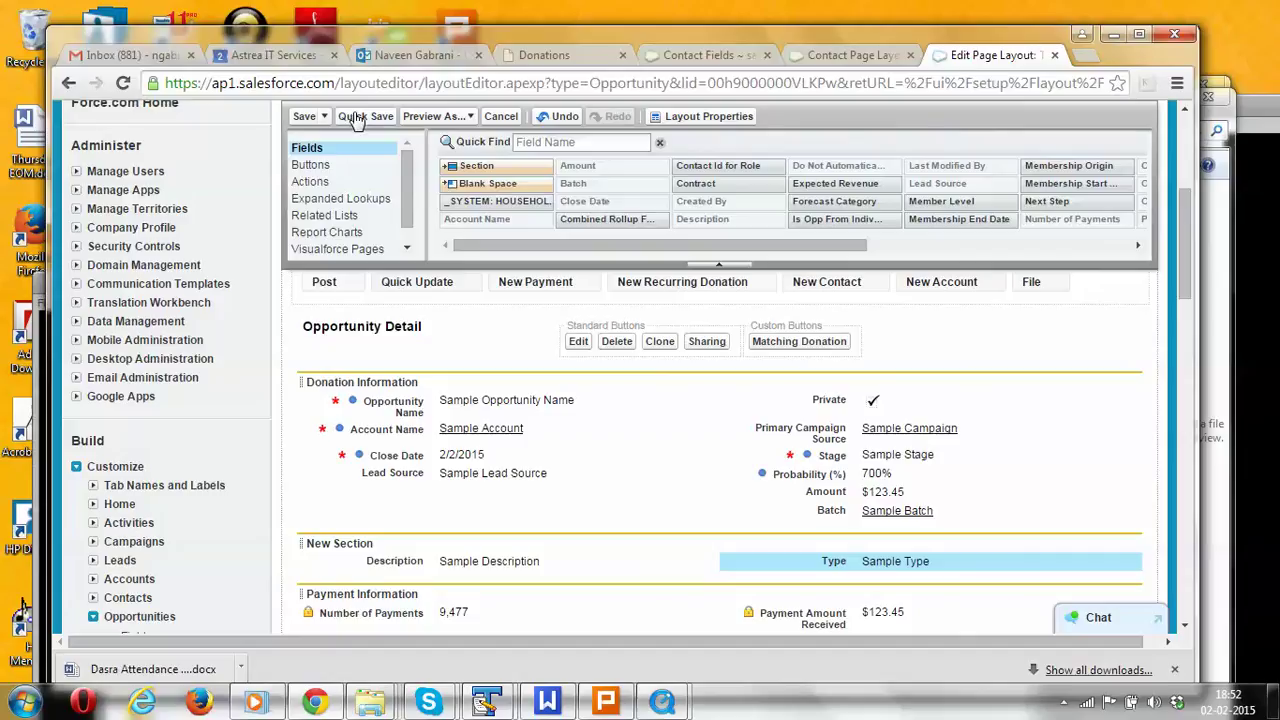
{"action": "left_click", "coordinate": [306, 118]}
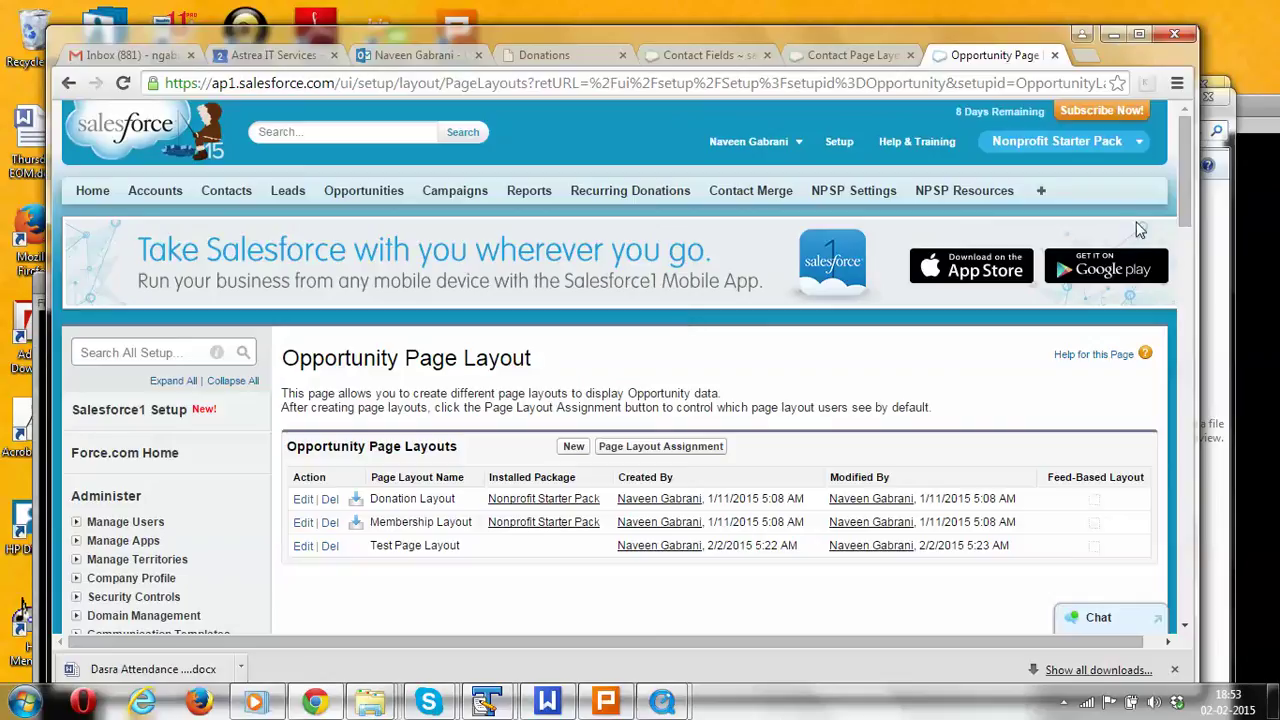
Open the Opportunity page layout assignments and examine which layout each profile uses across all record types
{"action": "left_click_drag", "start_coordinate": [1190, 200], "coordinate": [1198, 361]}
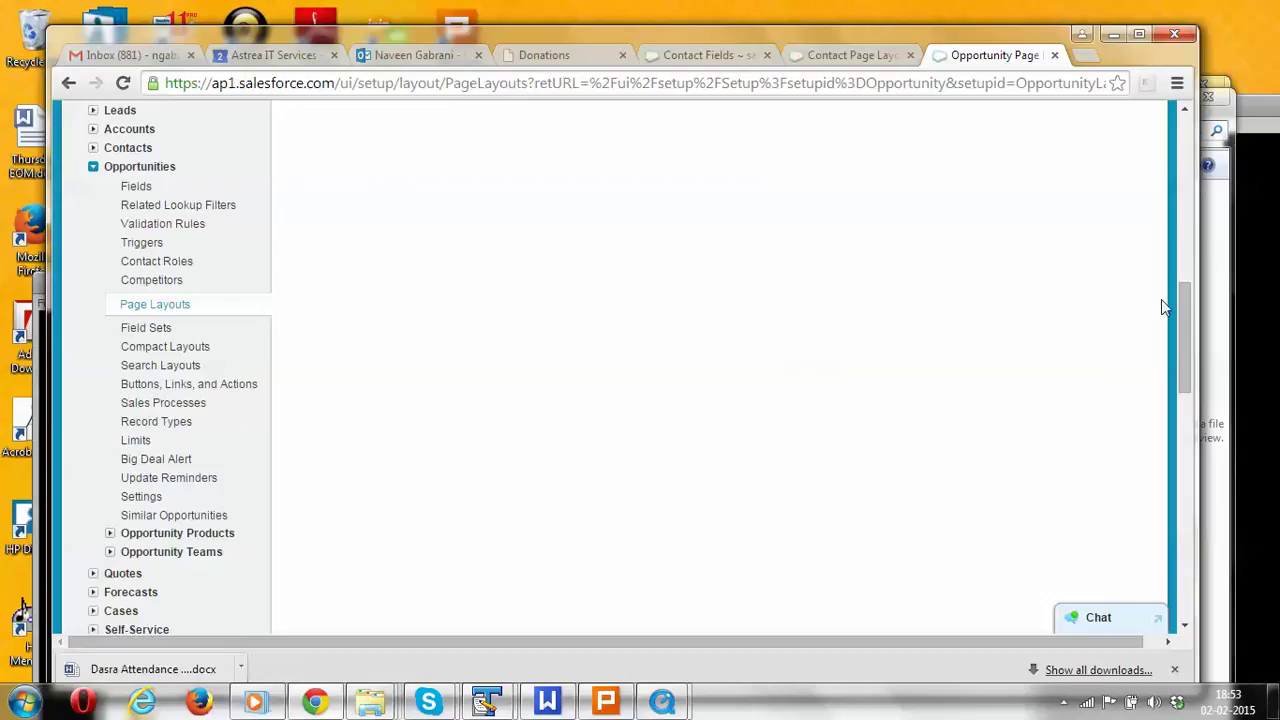
{"action": "left_click_drag", "start_coordinate": [1185, 308], "coordinate": [1177, 190]}
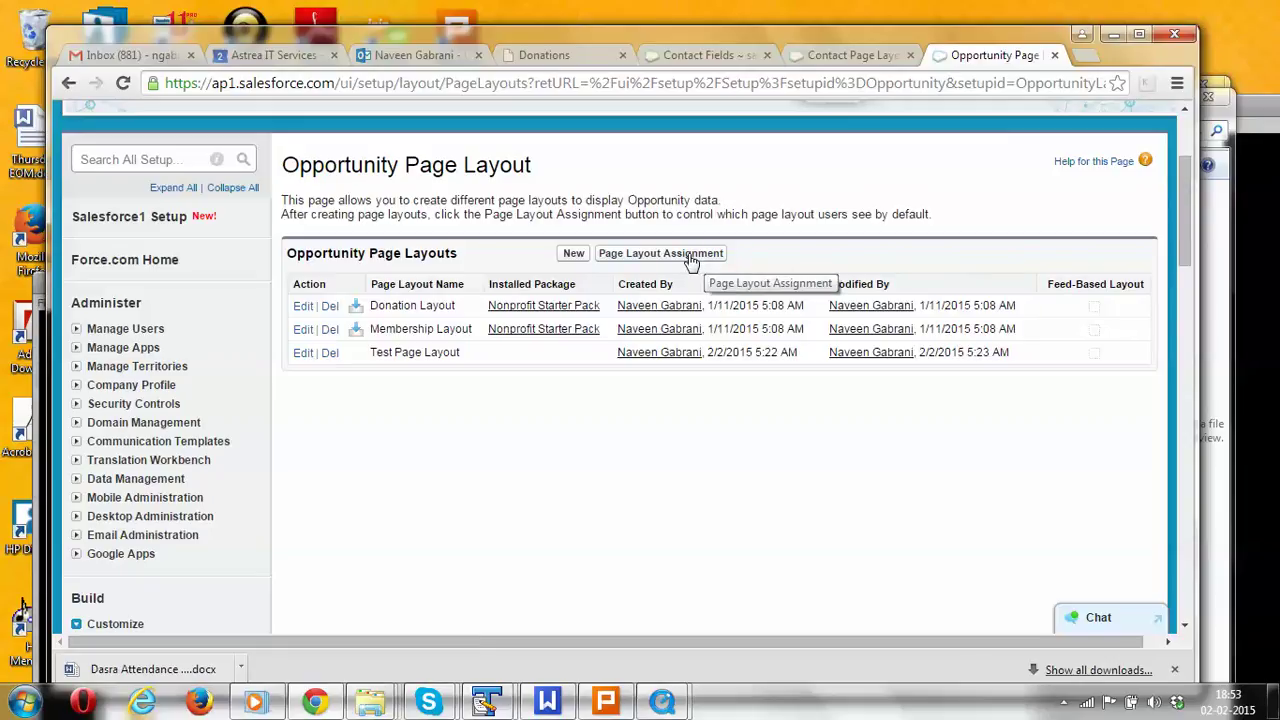
{"action": "left_click_drag", "start_coordinate": [1178, 228], "coordinate": [1196, 376]}
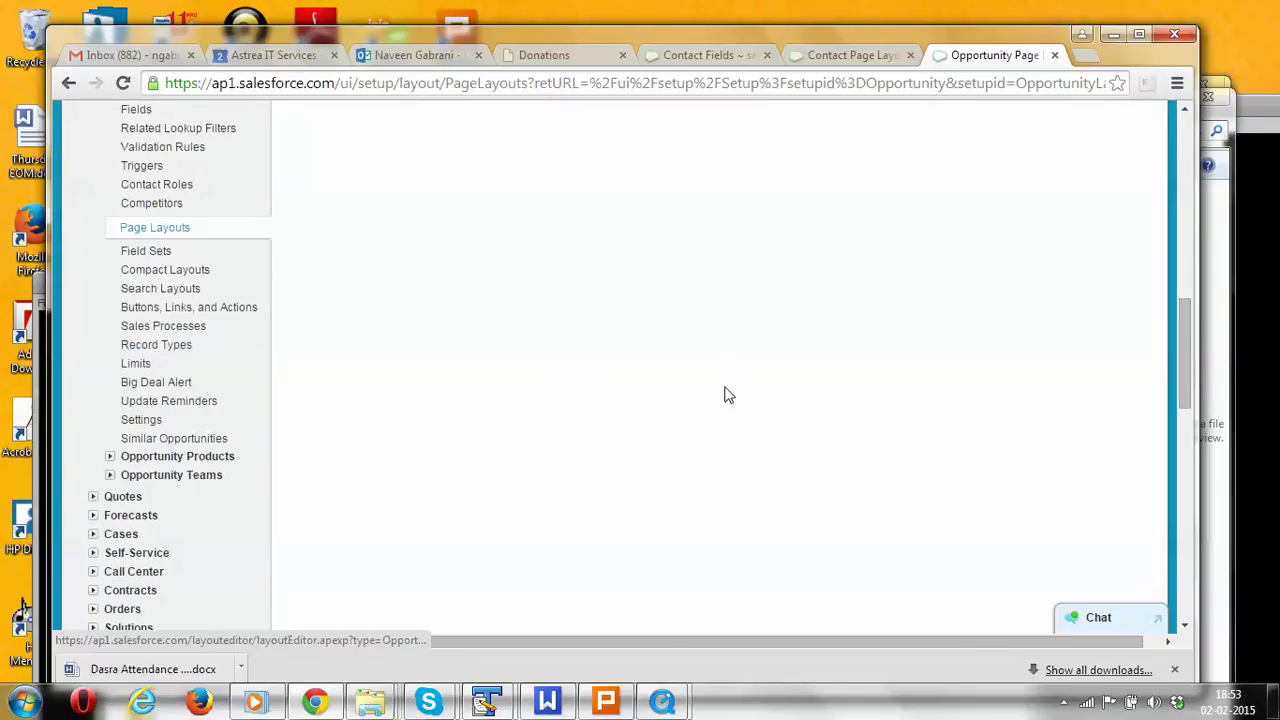
{"action": "left_click", "coordinate": [1183, 146]}
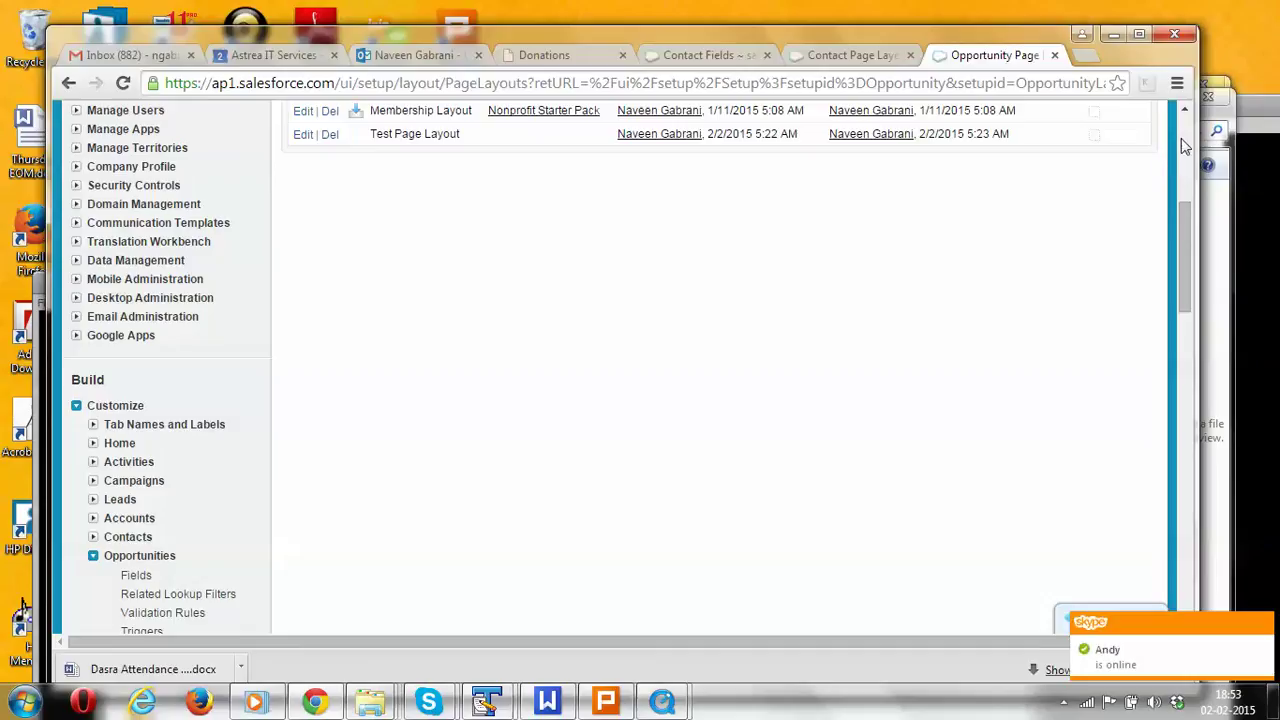
{"action": "left_click", "coordinate": [1183, 146]}
{"action": "left_click", "coordinate": [670, 447]}
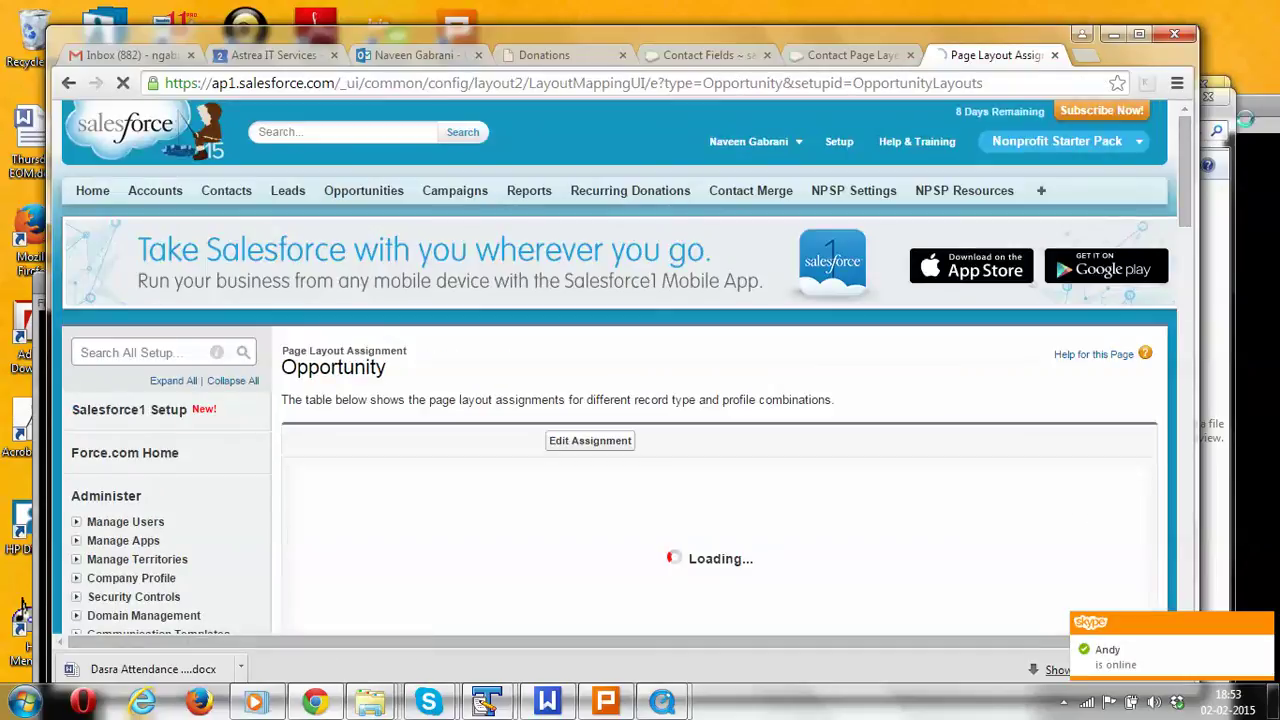
{"action": "double_click", "coordinate": [1010, 45]}
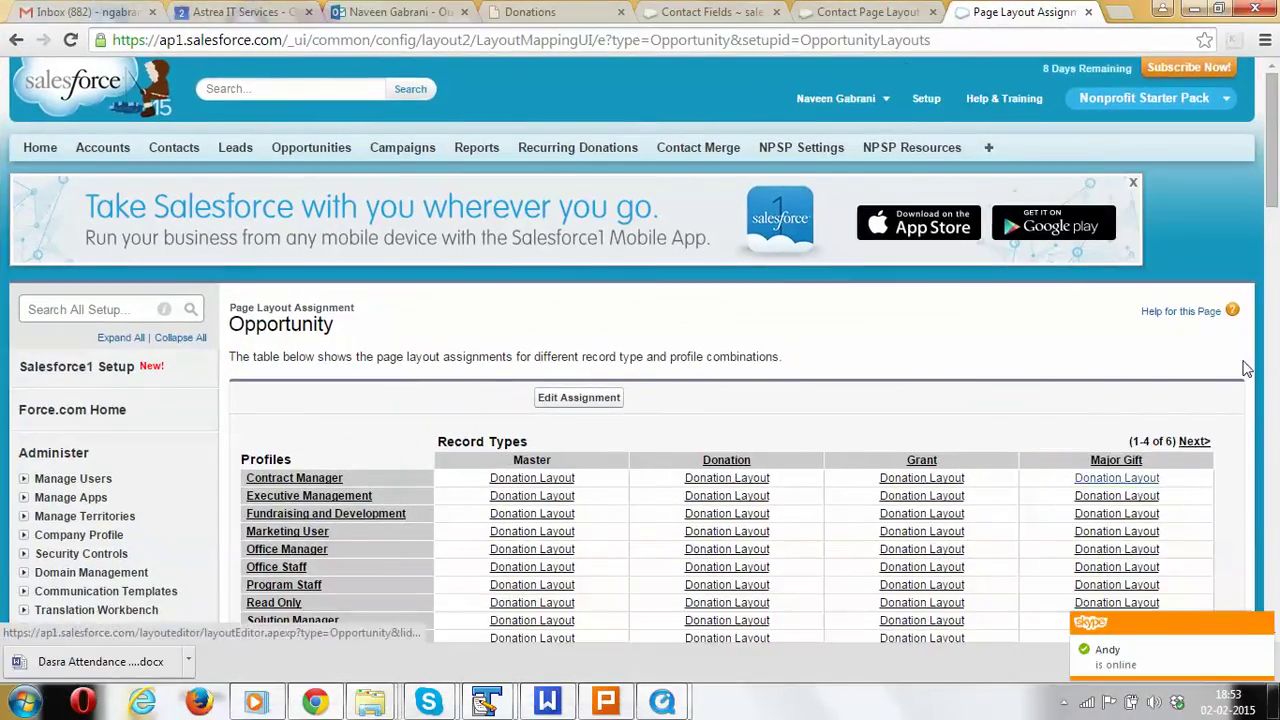
{"action": "left_click_drag", "start_coordinate": [1272, 183], "coordinate": [1273, 245]}
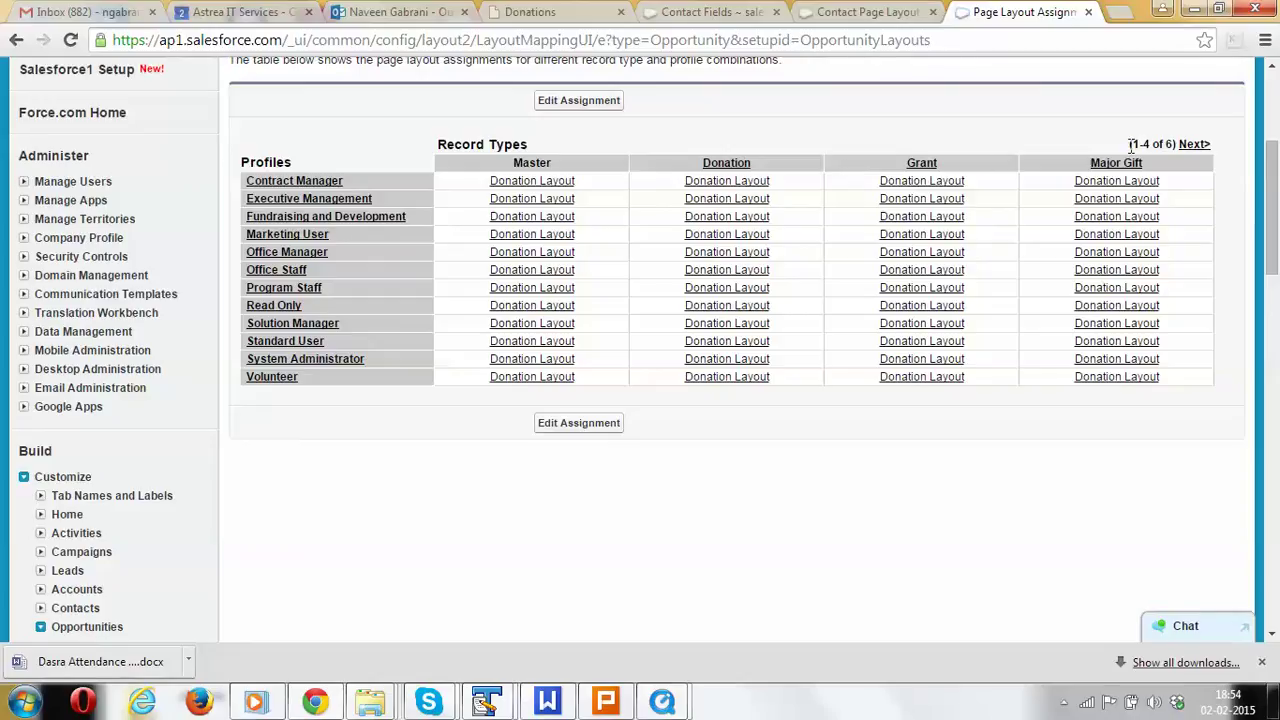
{"action": "left_click", "coordinate": [1191, 146]}
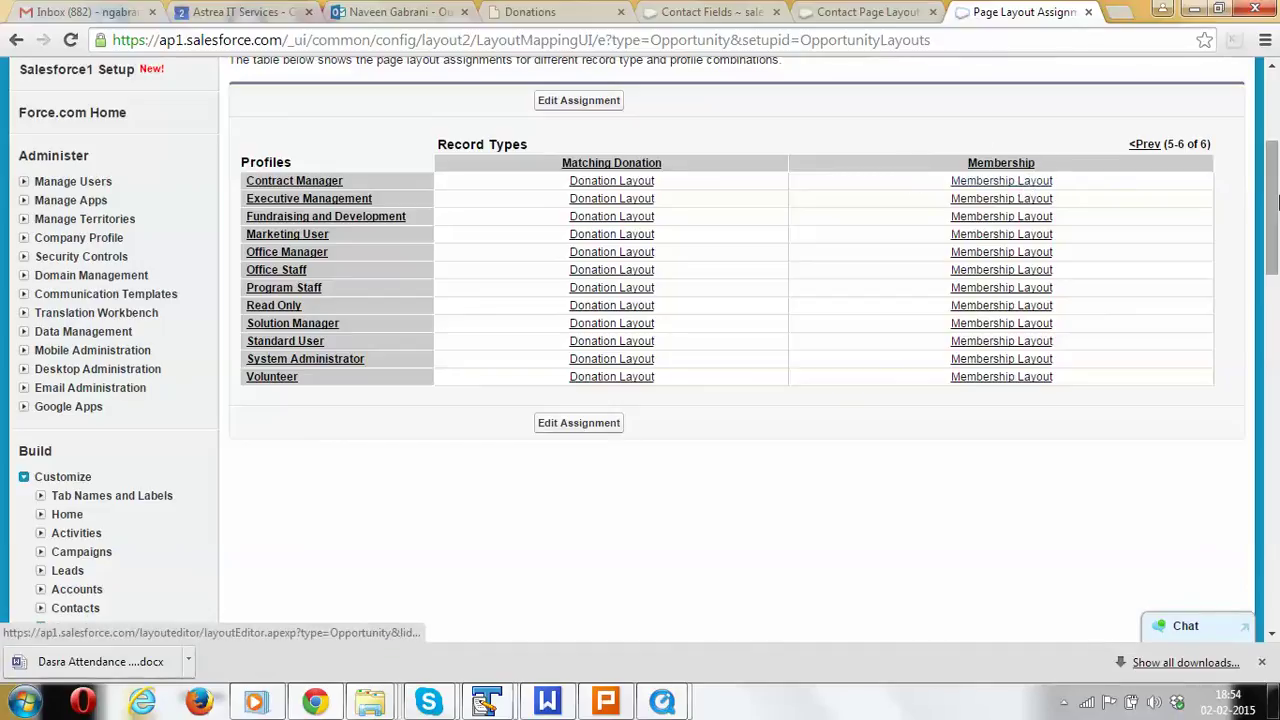
Open the Opportunity page layout assignments for the Matching Donation and Membership record types for editing
{"action": "left_click_drag", "start_coordinate": [1273, 204], "coordinate": [1272, 184]}
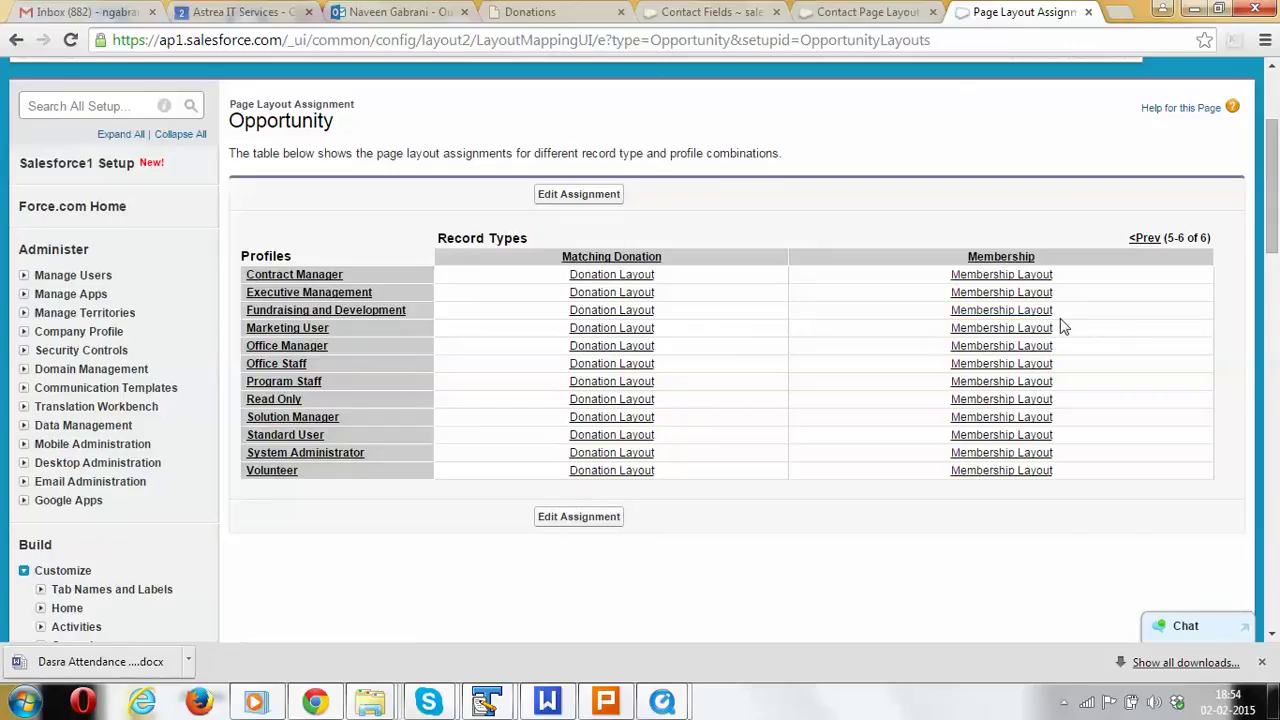
{"action": "left_click", "coordinate": [583, 200]}
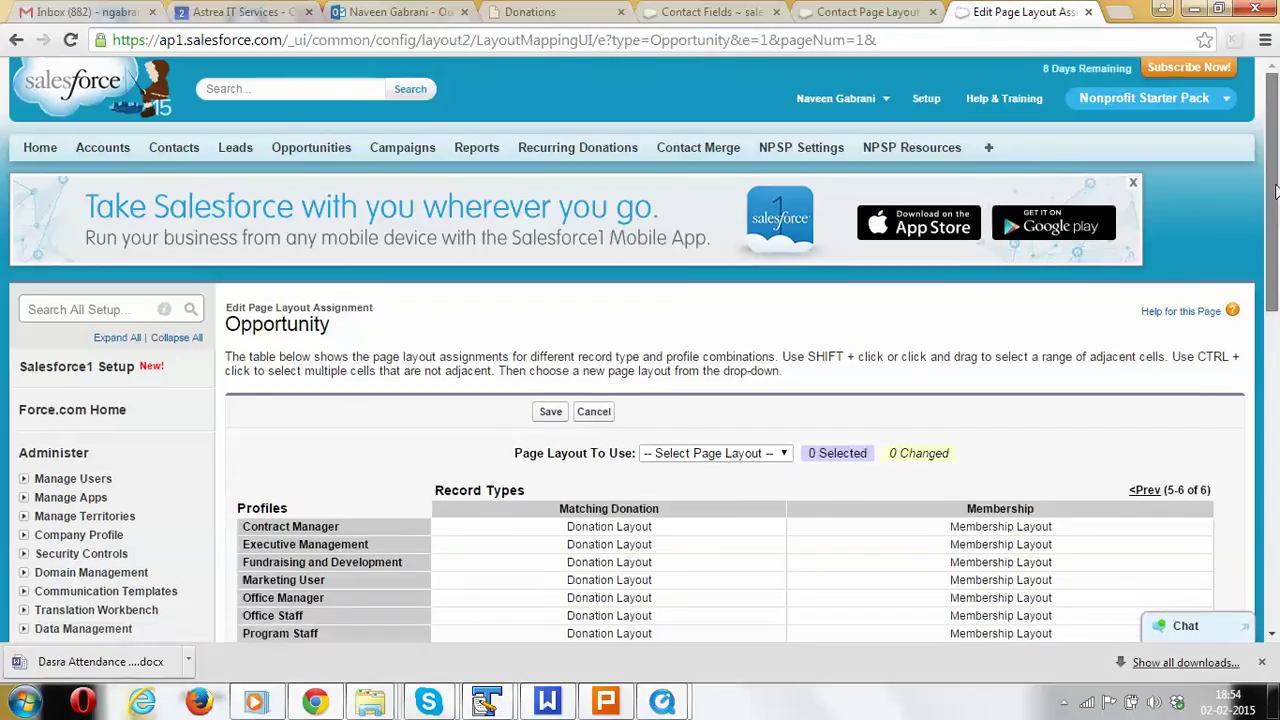
{"action": "scroll", "coordinate": [824, 305], "scroll_direction": "down", "scroll_amount": 2}
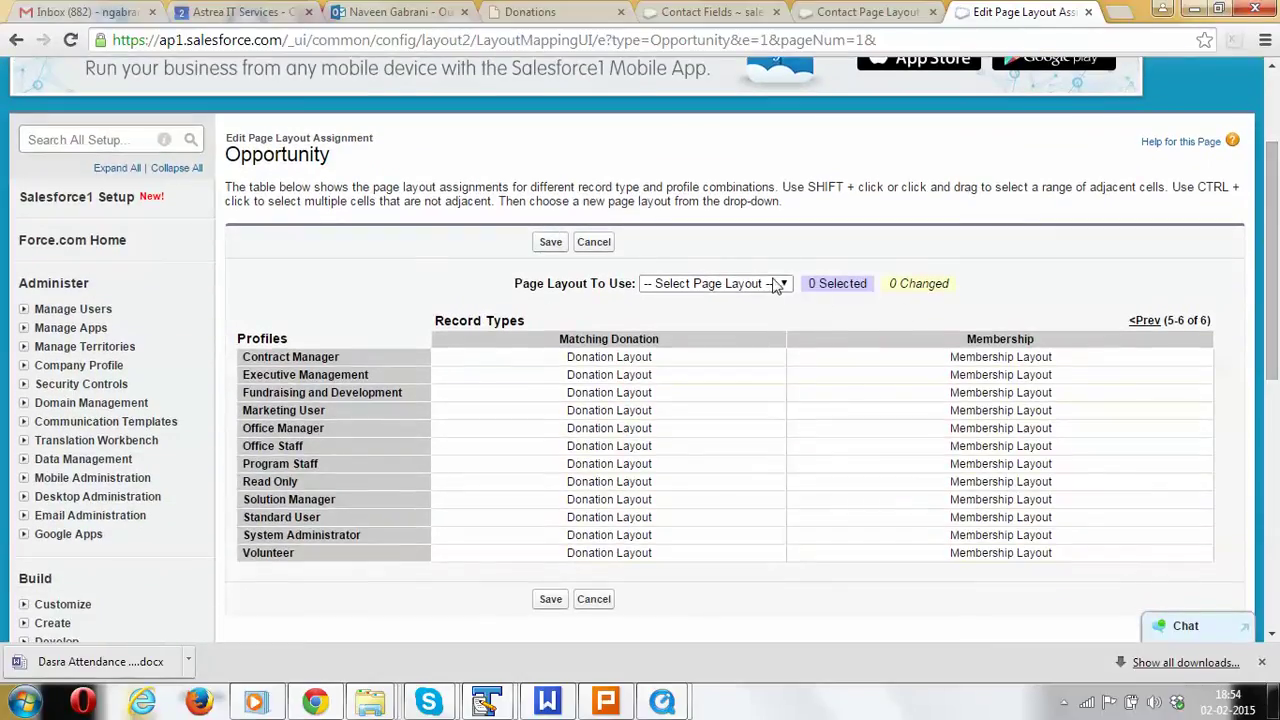
{"action": "left_click", "coordinate": [785, 284]}
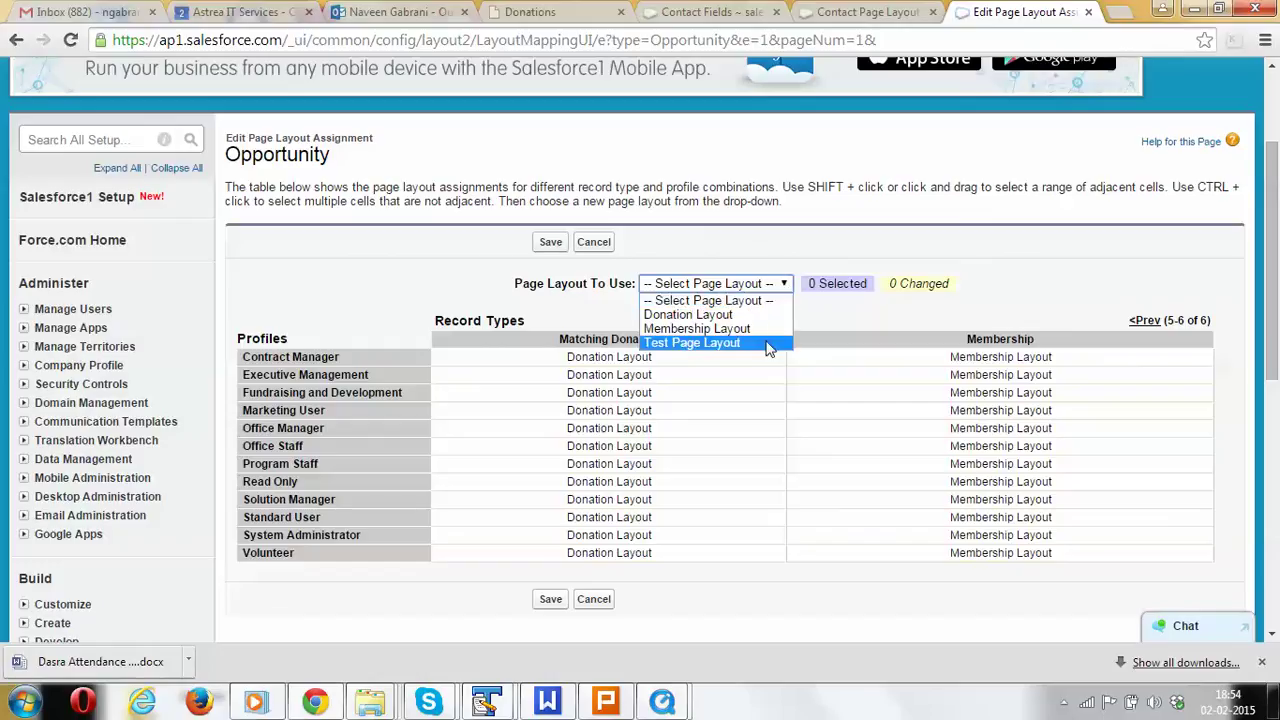
{"action": "left_click", "coordinate": [744, 343]}
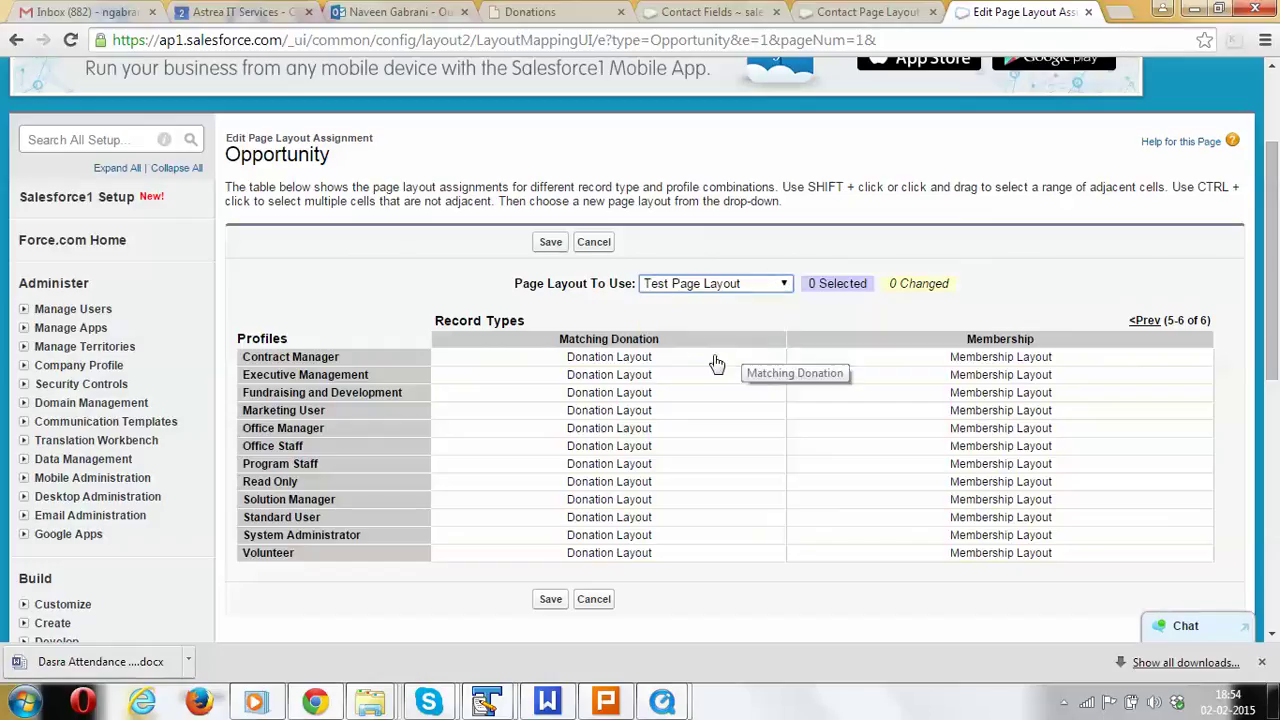
{"action": "left_click", "coordinate": [650, 361]}
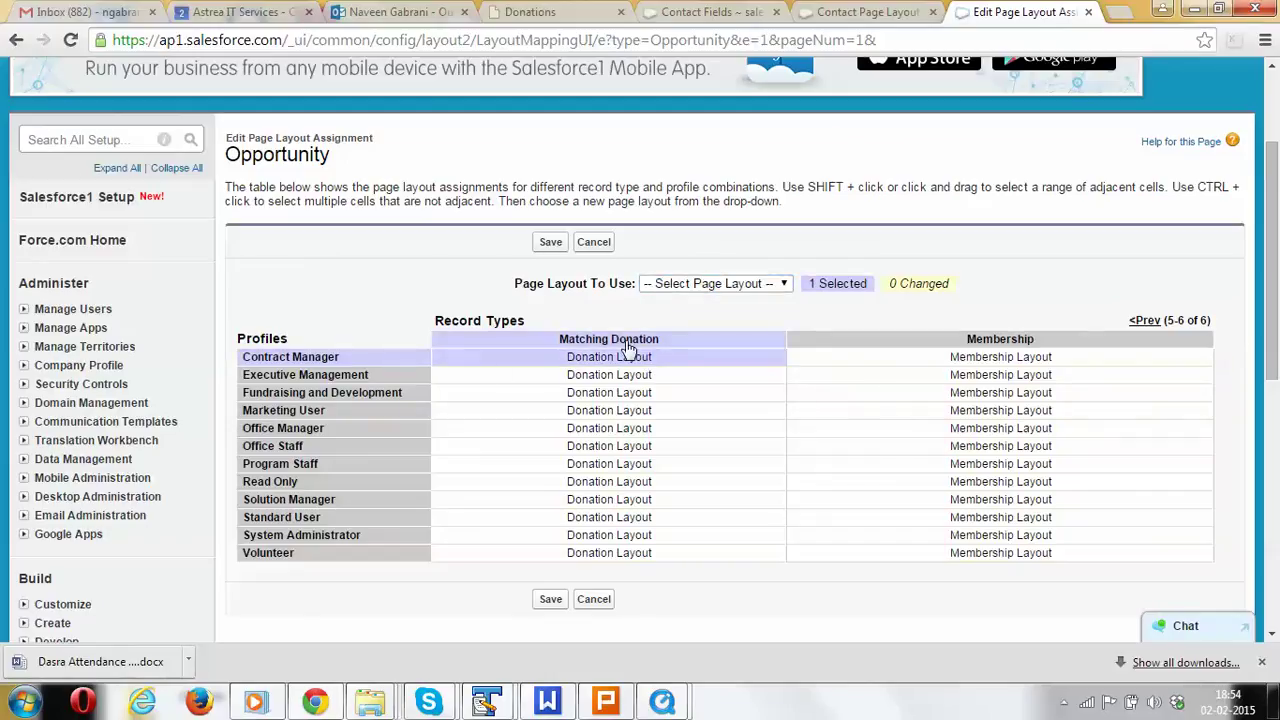
{"action": "left_click", "coordinate": [619, 381]}
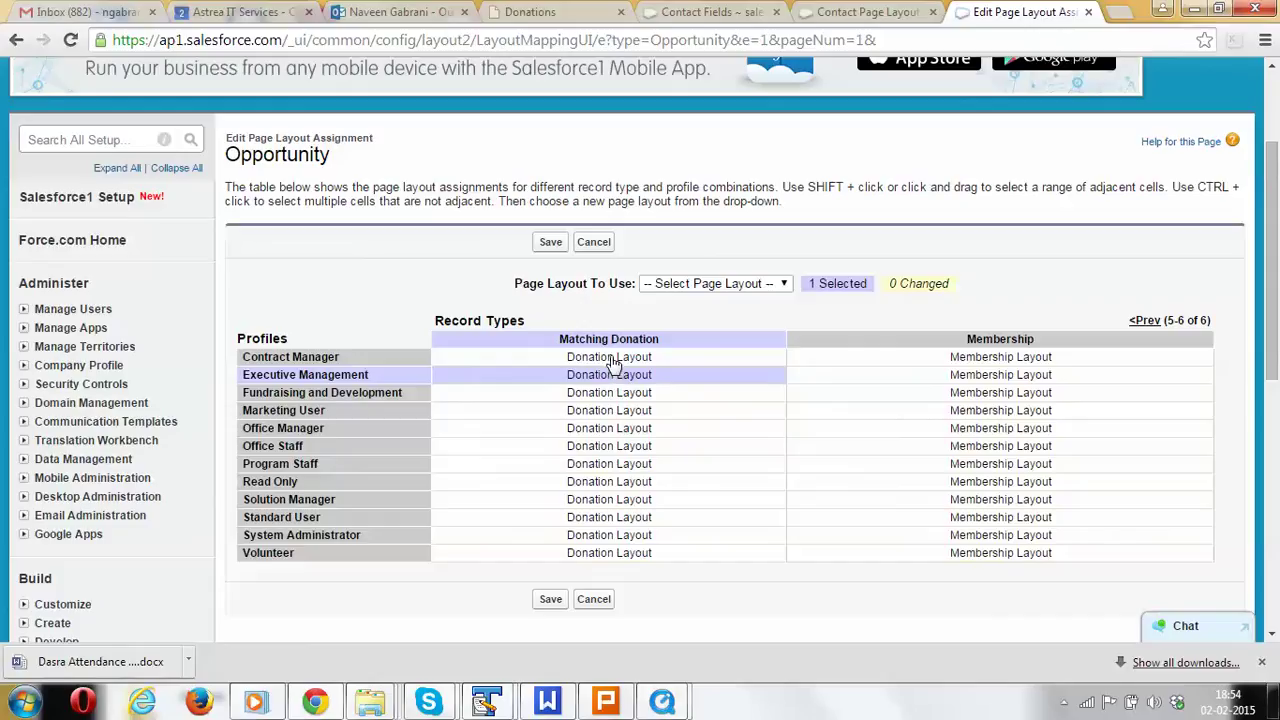
Assign Test Page Layout to the Contract Manager, Executive Management, and Fundraising and Development profiles for the Matching Donation record type, and save the assignment
{"action": "left_click", "coordinate": [611, 364]}
{"action": "left_click", "coordinate": [614, 380], "text": "shift"}
{"action": "left_click", "coordinate": [614, 392], "text": "shift"}
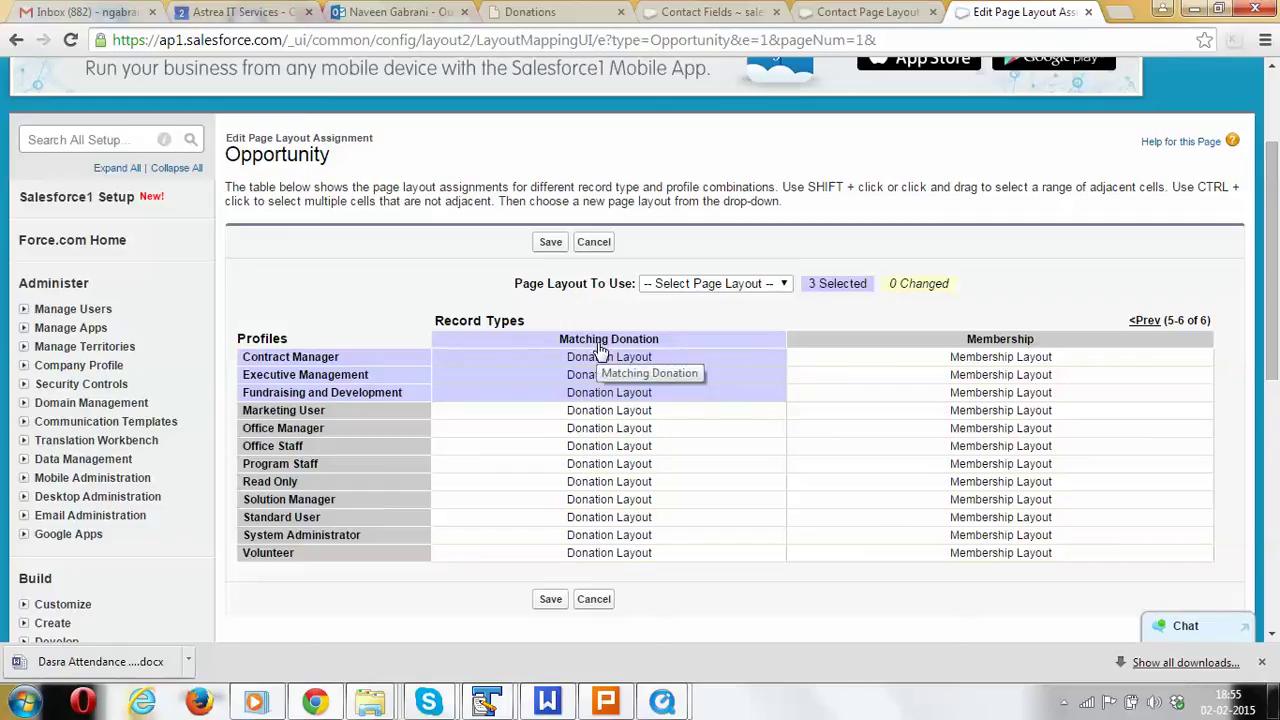
{"action": "left_click", "coordinate": [779, 285]}
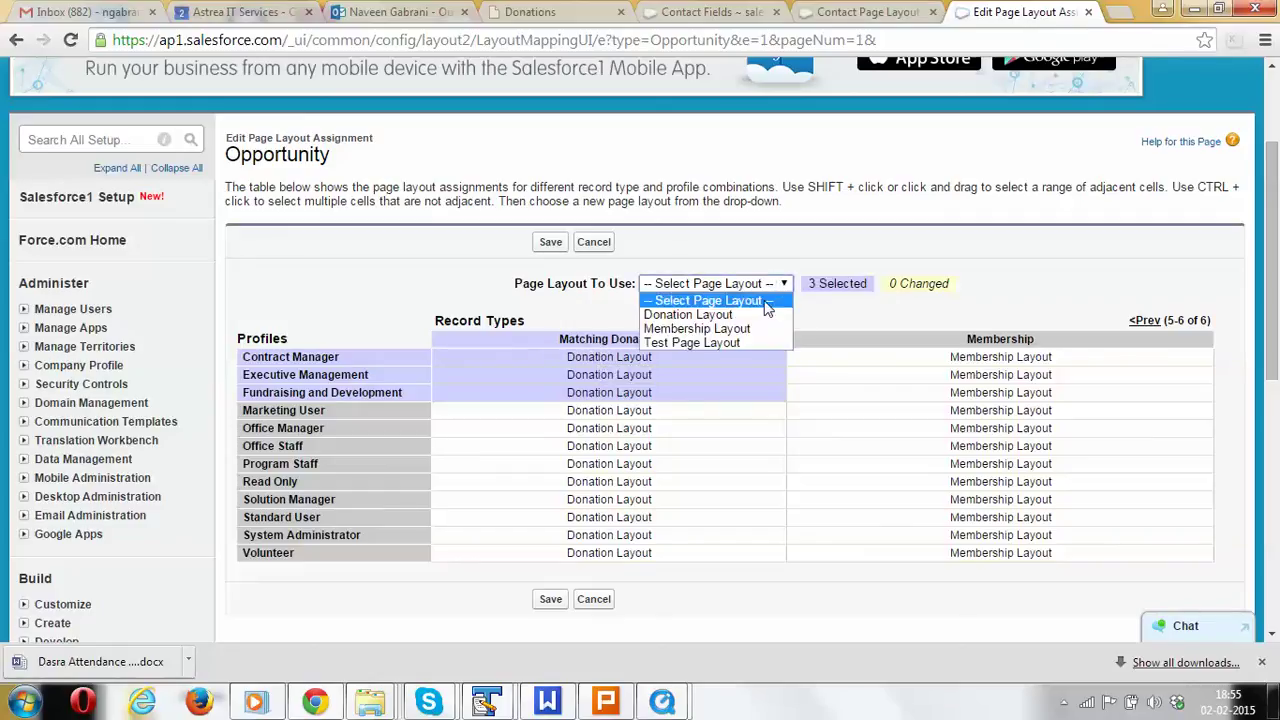
{"action": "left_click", "coordinate": [738, 345]}
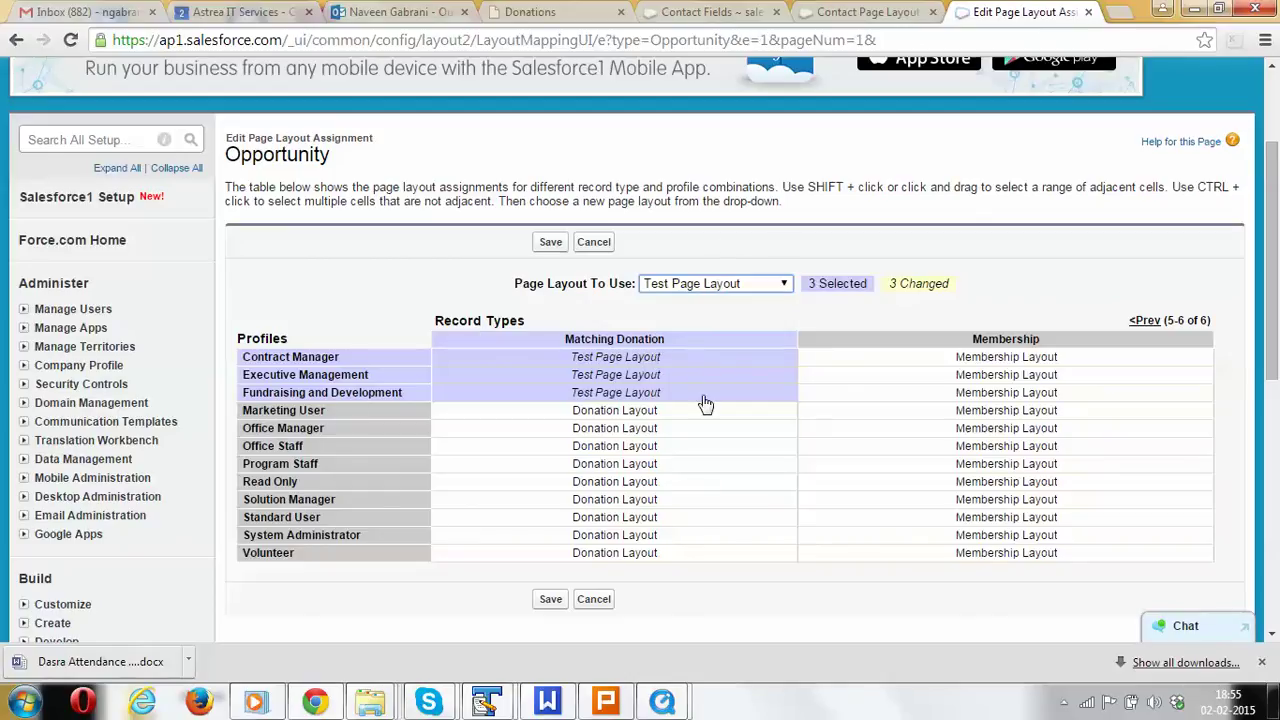
{"action": "left_click", "coordinate": [548, 600]}
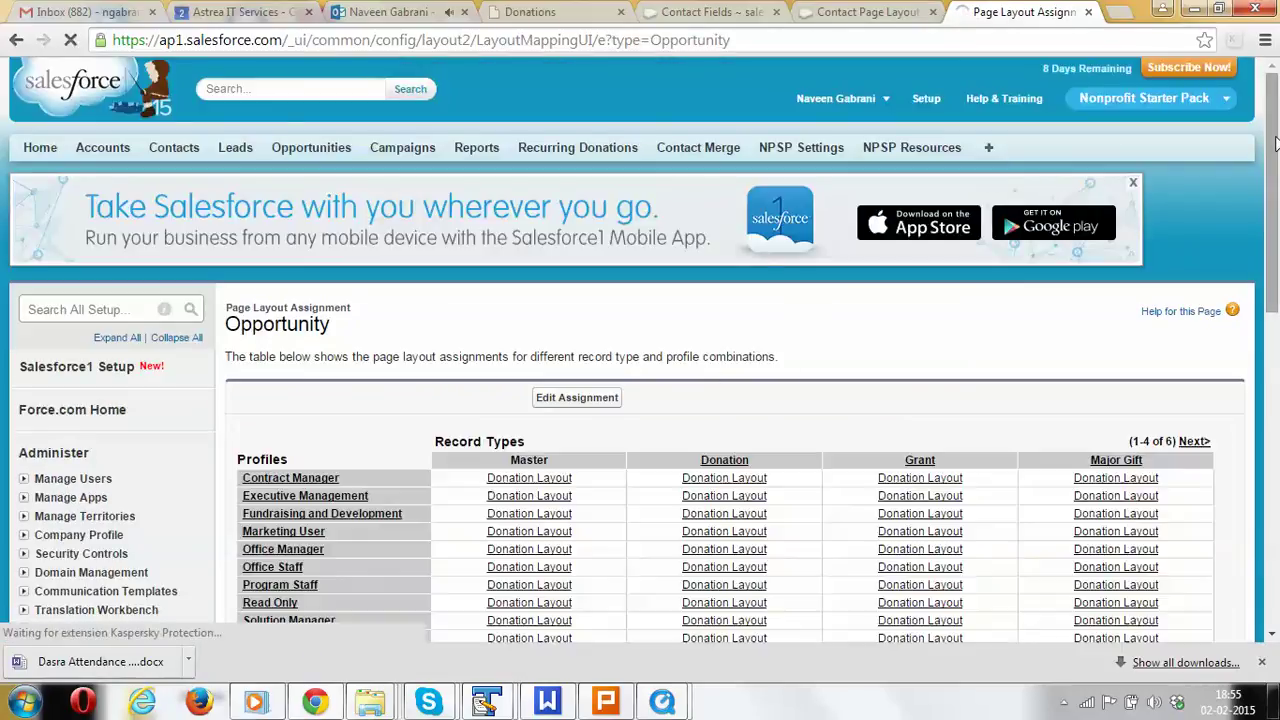
Check the saved page layout assignments, moving on to the Matching Donation and Membership record types
{"action": "left_click_drag", "start_coordinate": [1274, 178], "coordinate": [1276, 240]}
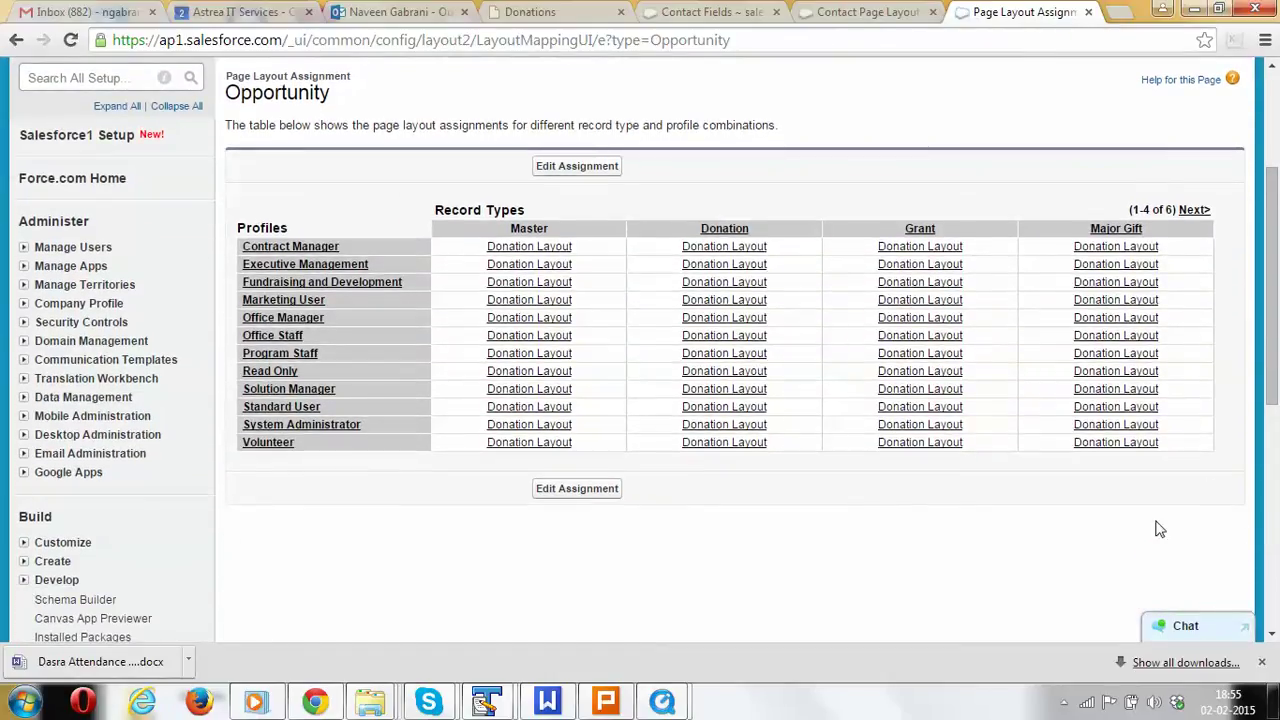
{"action": "left_click", "coordinate": [1194, 210]}
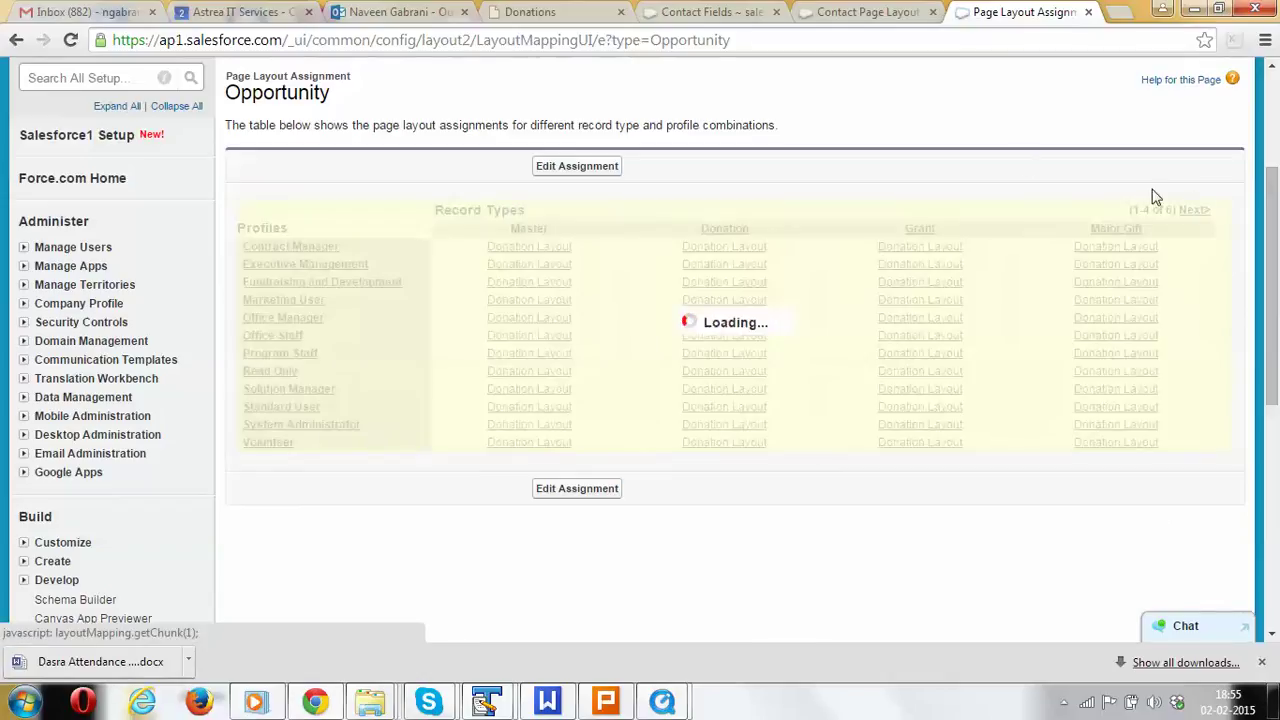